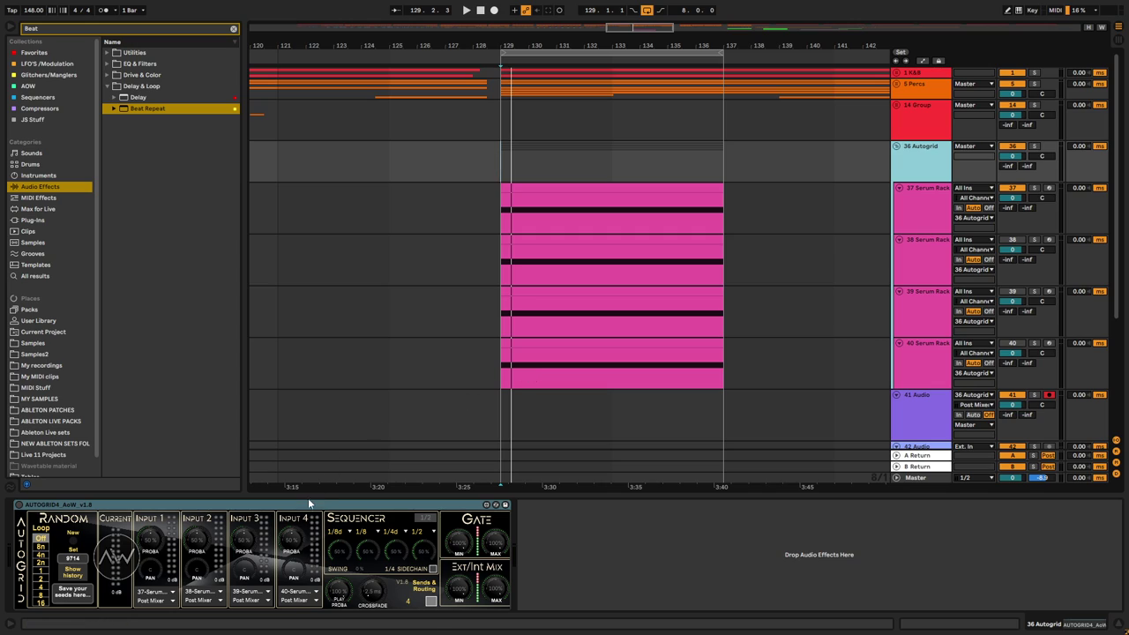
View the available rate values for the first Sequencer slot of the AUTOGRID4 device without changing the rate.
{"action": "left_click", "coordinate": [403, 525]}
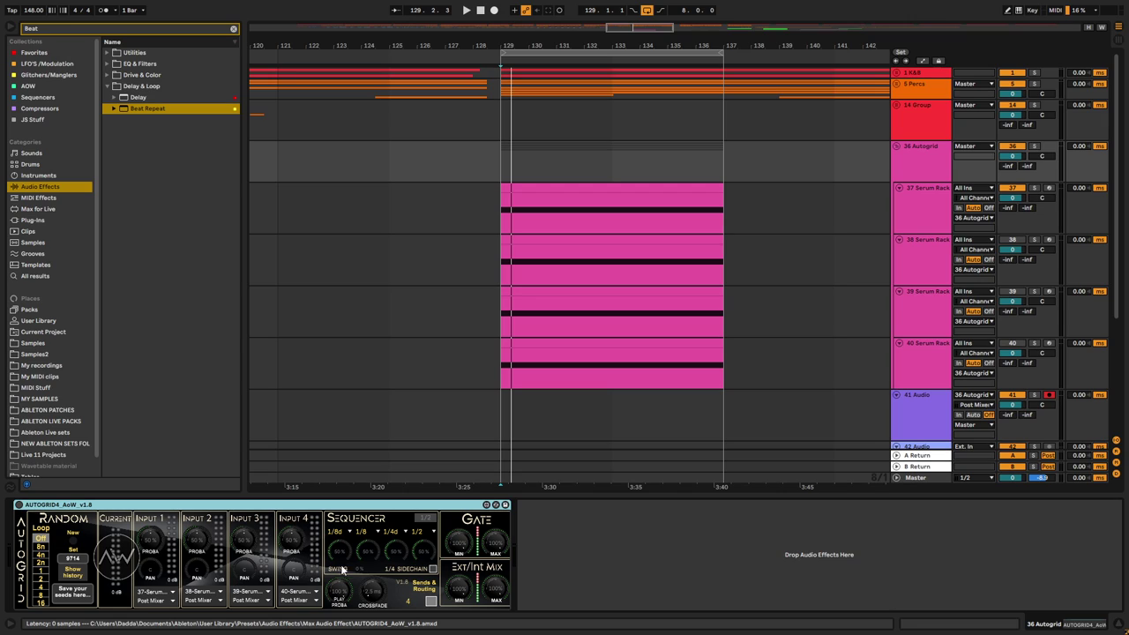
{"action": "left_click", "coordinate": [342, 533]}
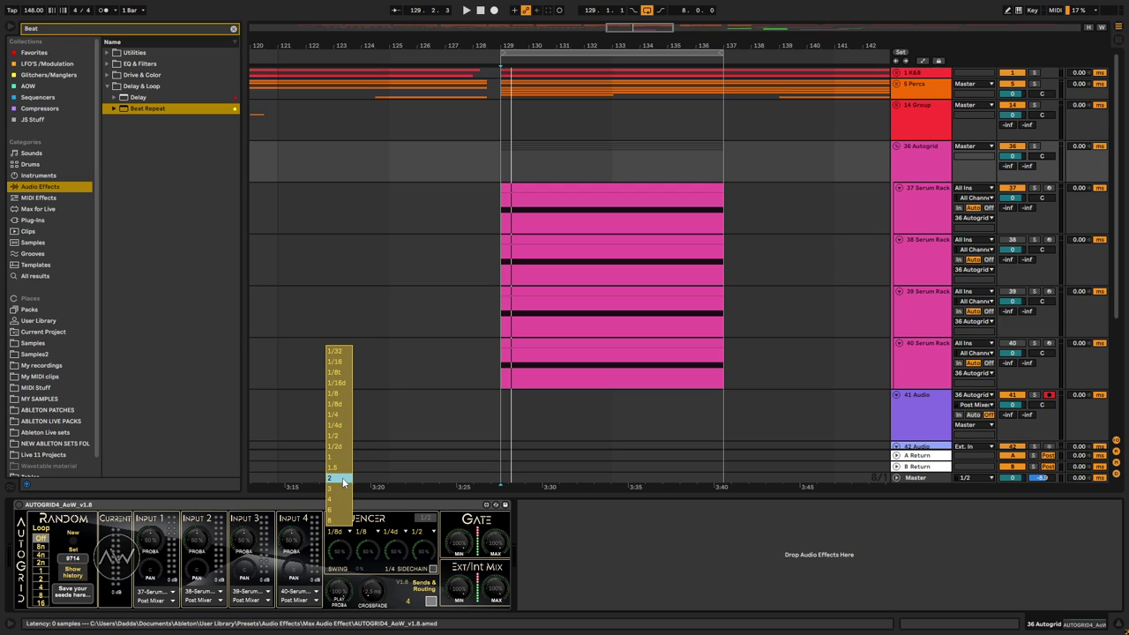
{"action": "left_click", "coordinate": [615, 574]}
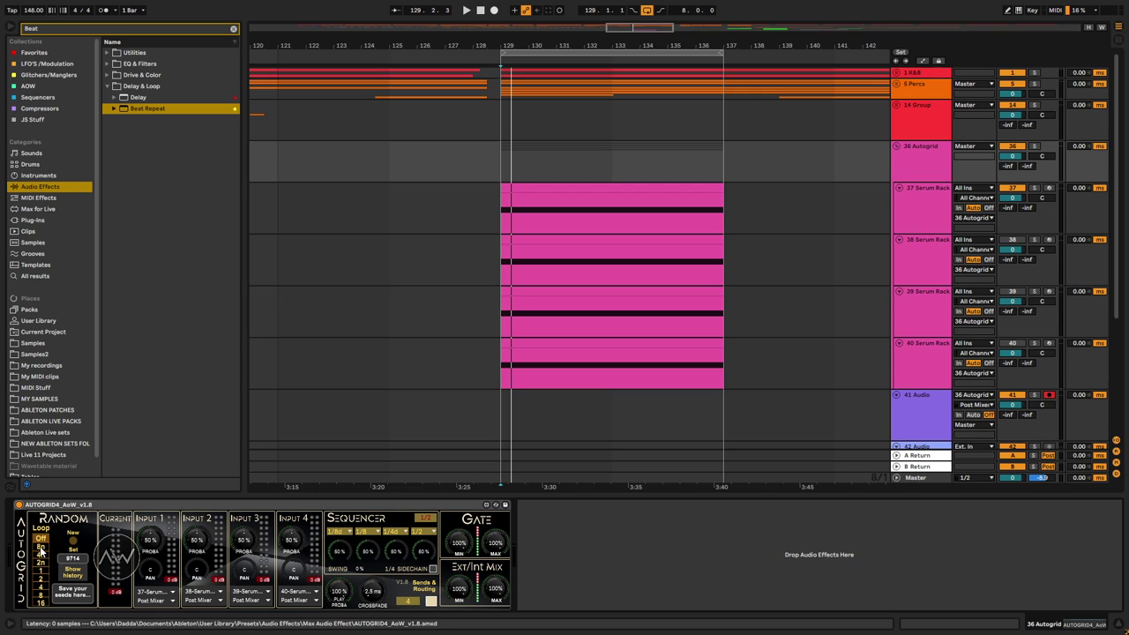
Set AUTOGRID4's Random loop to 8n and replace its seed with 55737, copied from the seed history.
{"action": "left_click", "coordinate": [43, 548]}
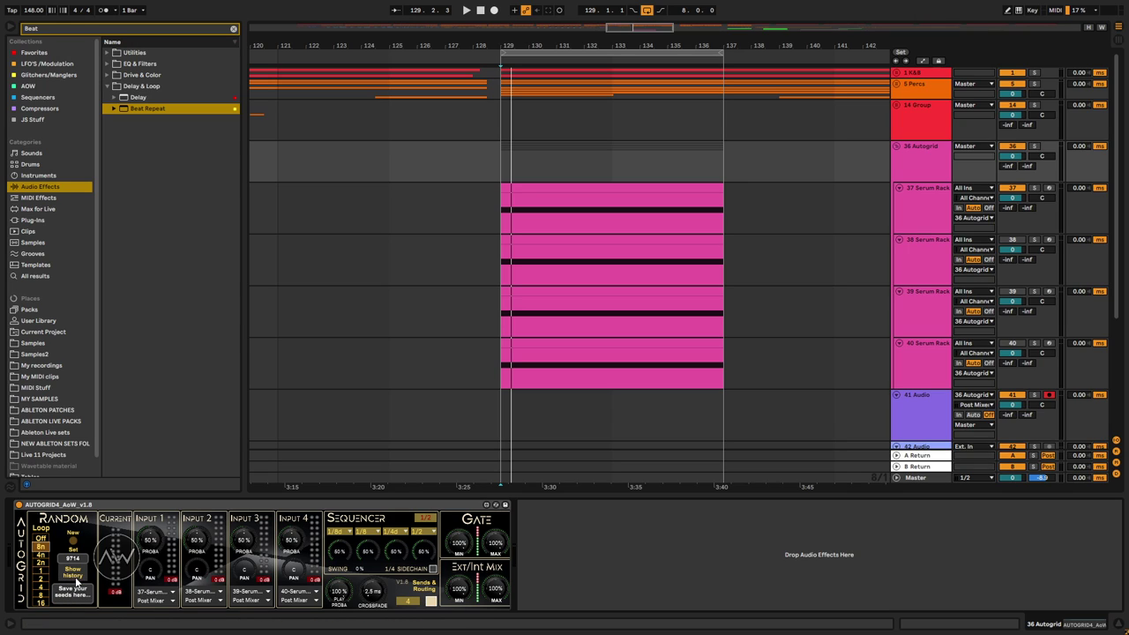
{"action": "left_click", "coordinate": [74, 569]}
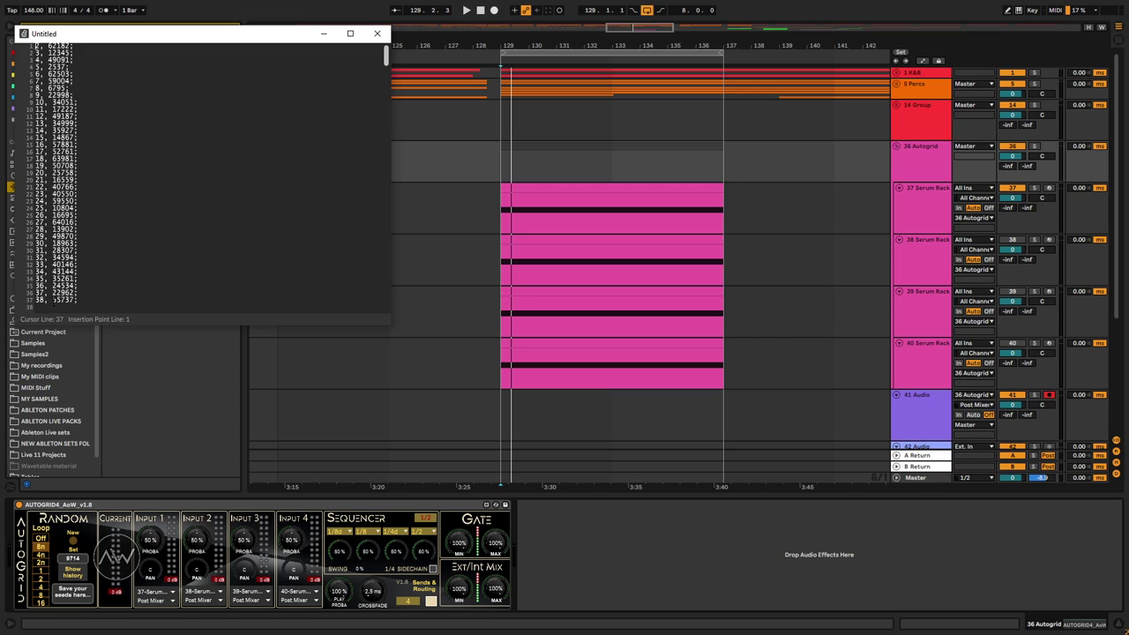
{"action": "key", "text": "shift+Right"}
{"action": "key", "text": "shift+Right"}
{"action": "key", "text": "shift+Right"}
{"action": "key", "text": "shift+Right"}
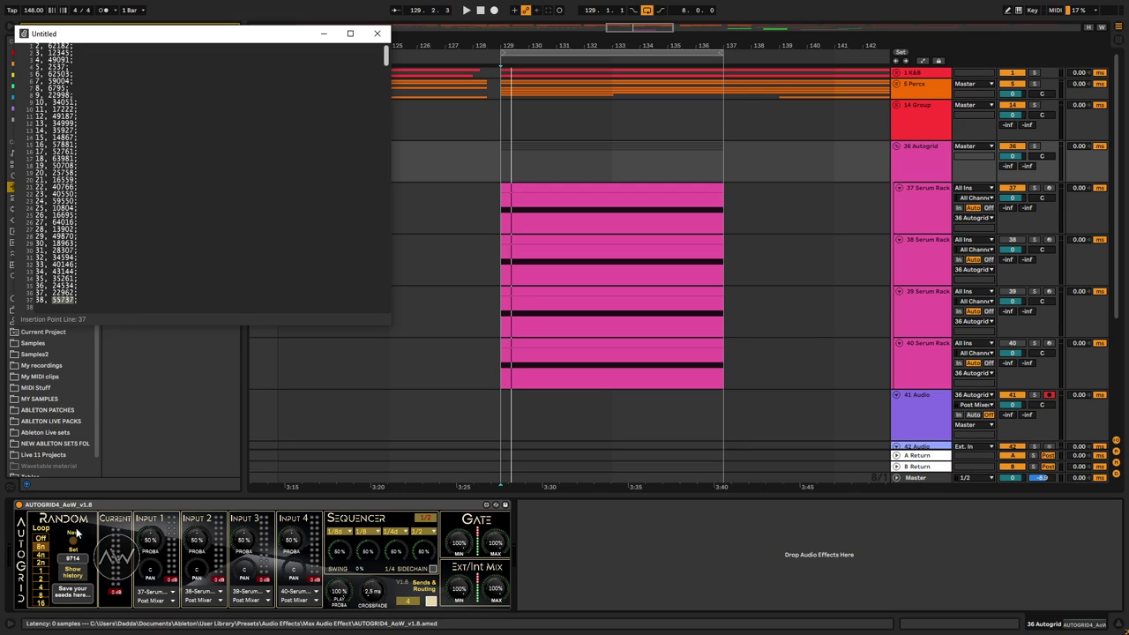
{"action": "left_click", "coordinate": [72, 559]}
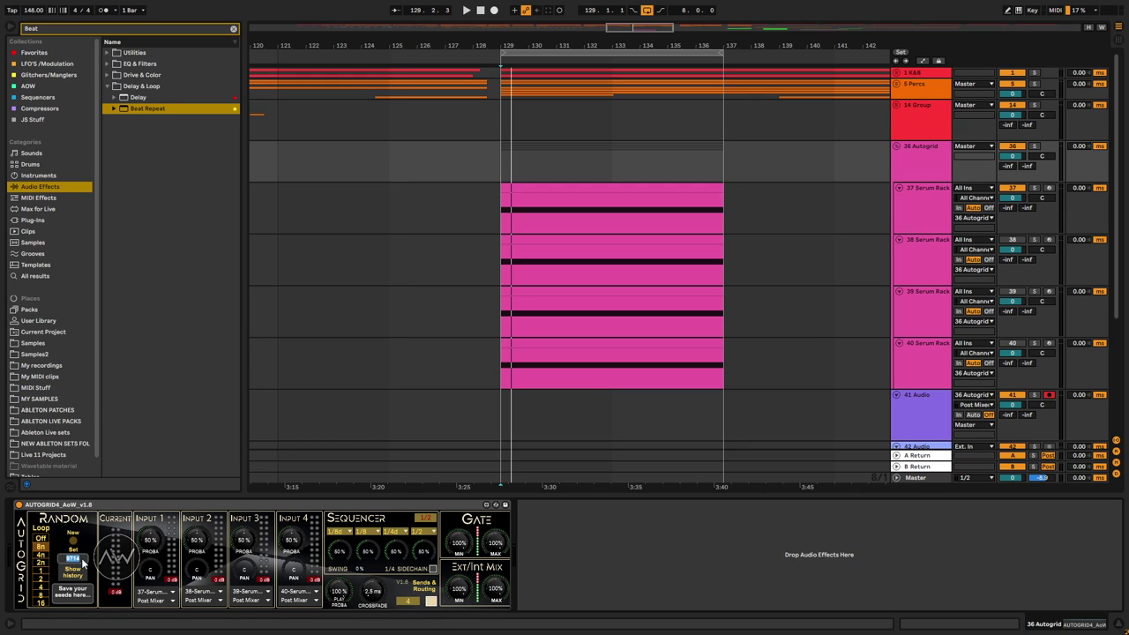
{"action": "type", "text": "55737"}
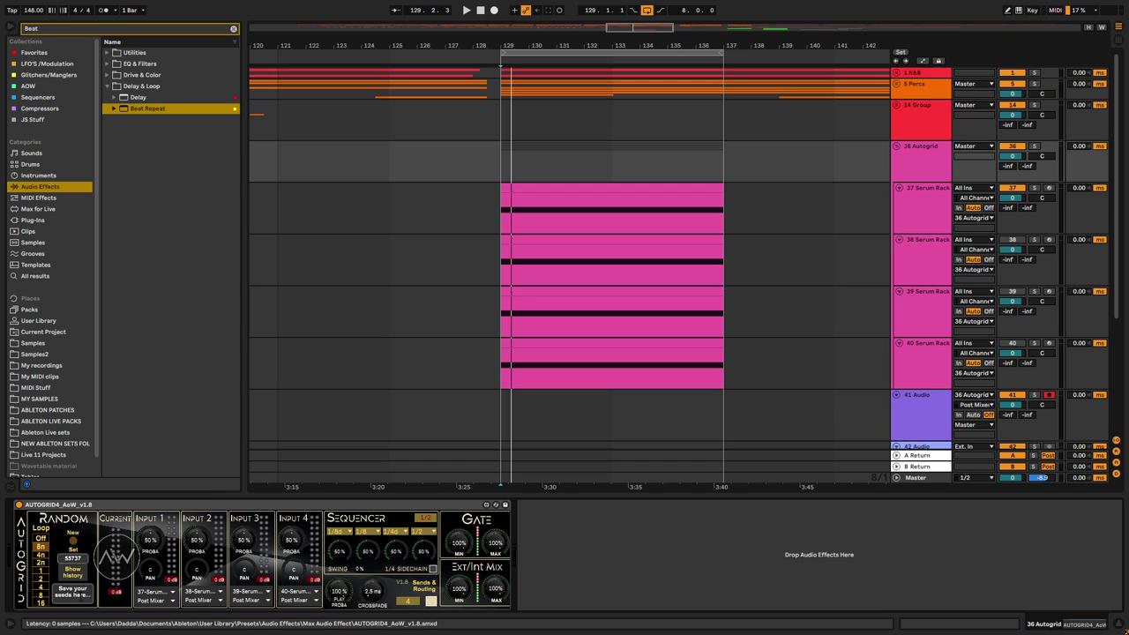
Enter 55737 in AUTOGRID4's saved-seeds note box, and empty the box completely.
{"action": "left_click", "coordinate": [72, 591]}
{"action": "left_click", "coordinate": [73, 591]}
{"action": "type", "text": "55737"}
{"action": "double_click", "coordinate": [69, 595]}
{"action": "key", "text": "ctrl+a"}
{"action": "key", "text": "BackSpace"}
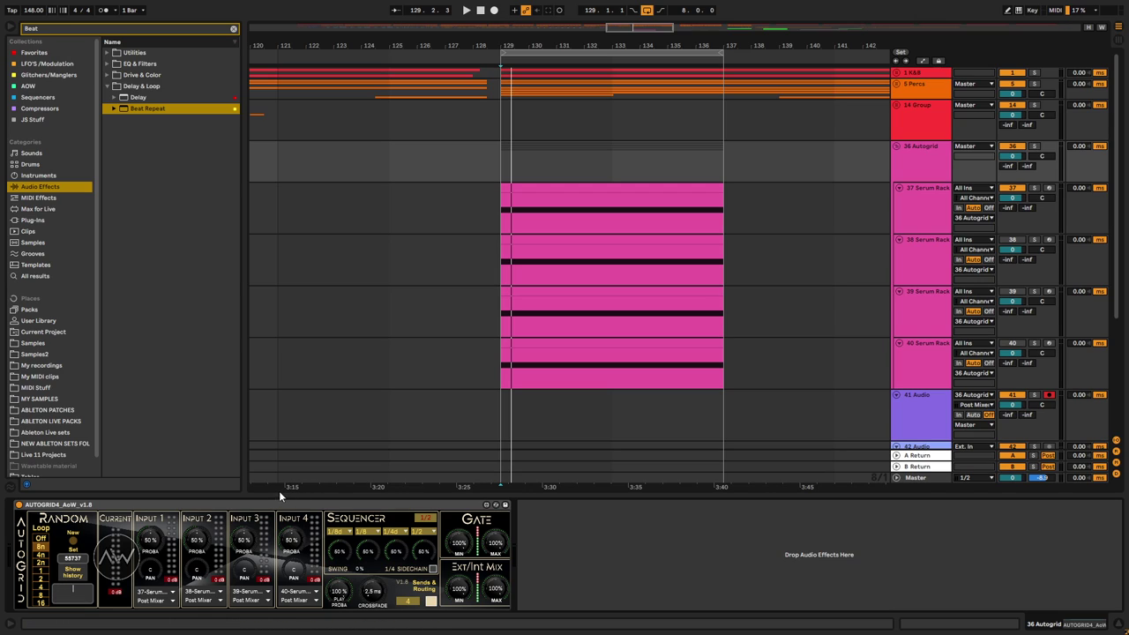
Inspect the input sends, send targets and rerouted outputs in AUTOGRID4's Sends & Routing window, and close it.
{"action": "left_click", "coordinate": [430, 600]}
{"action": "left_click_drag", "start_coordinate": [620, 209], "coordinate": [477, 164]}
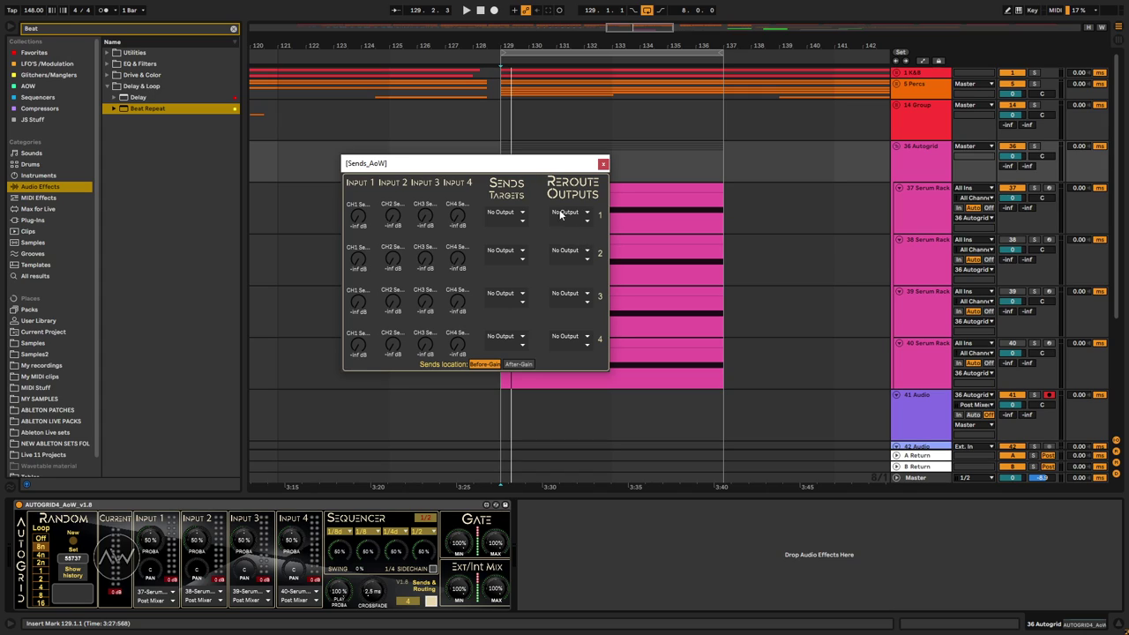
{"action": "left_click", "coordinate": [603, 165]}
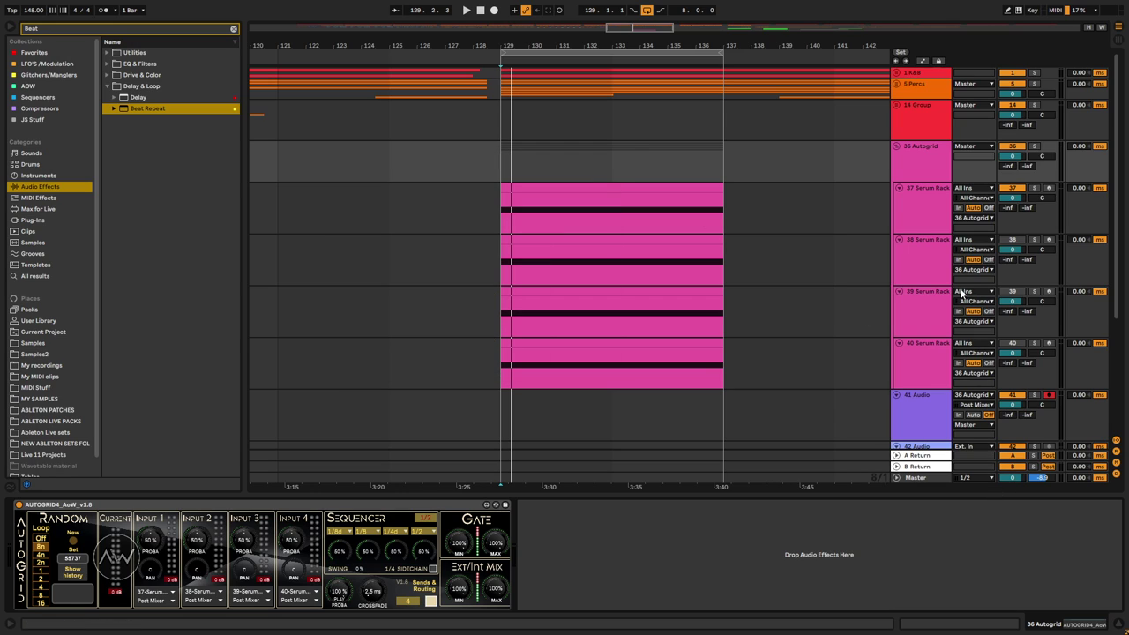
Play the loop with the Autogrid group muted and inspect the tracks inside the K&B and Percs groups, folding both groups again.
{"action": "left_click", "coordinate": [927, 198]}
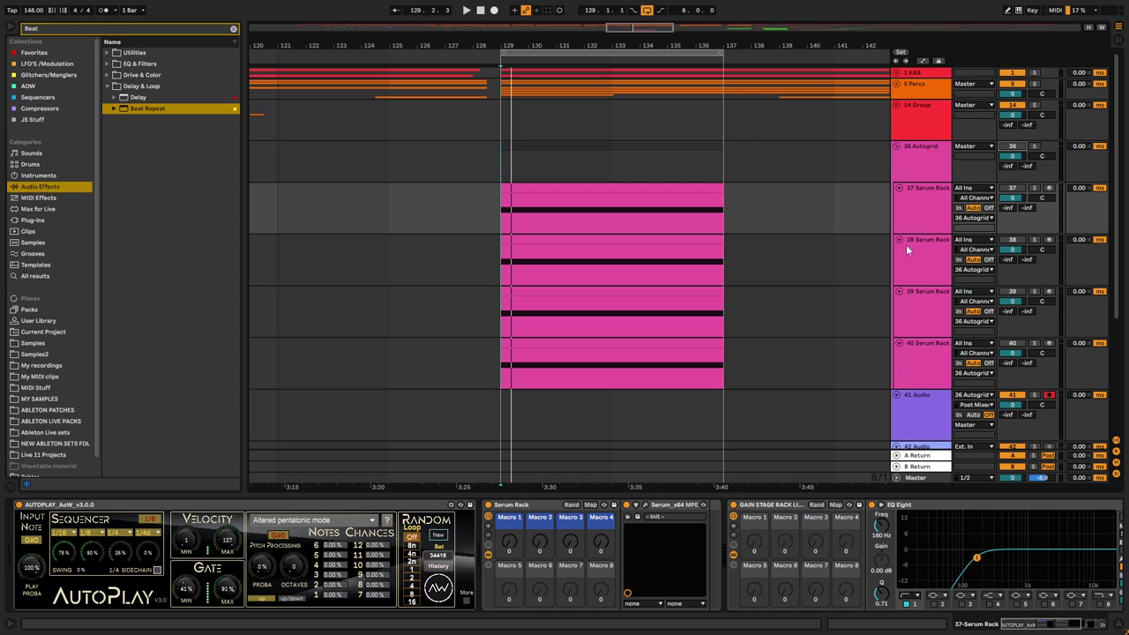
{"action": "left_click", "coordinate": [926, 172]}
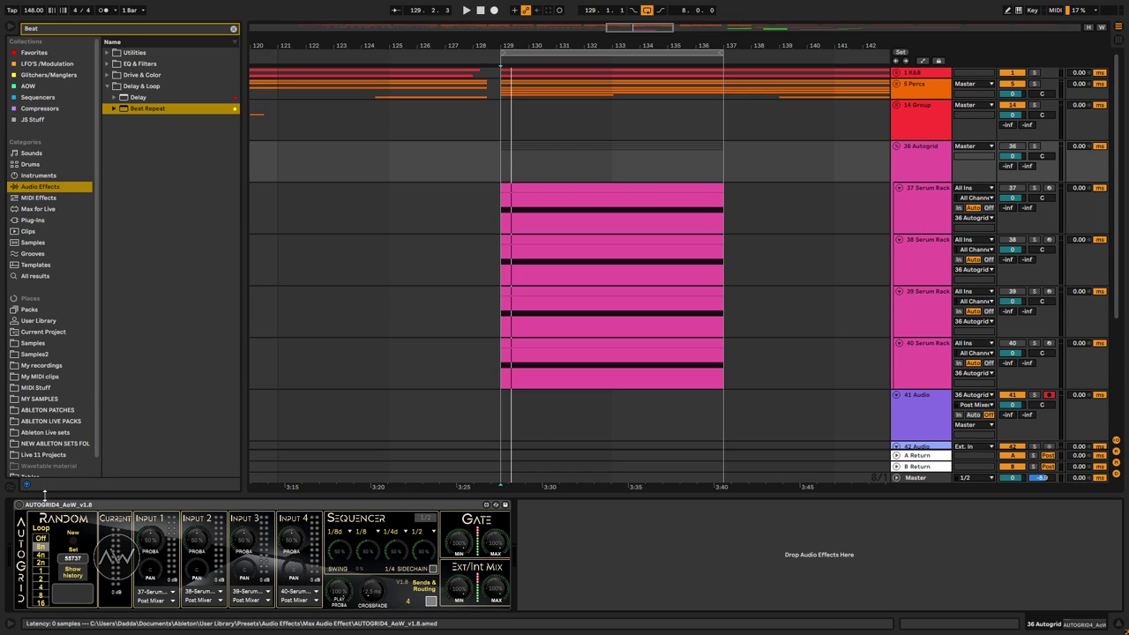
{"action": "key", "text": "space"}
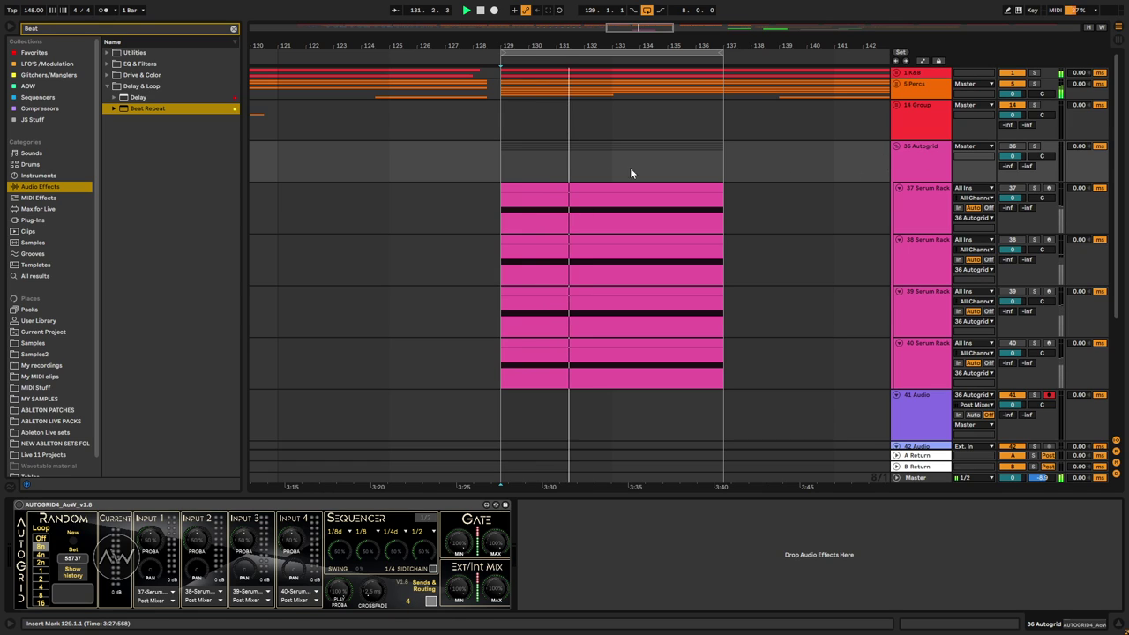
{"action": "left_click", "coordinate": [896, 72]}
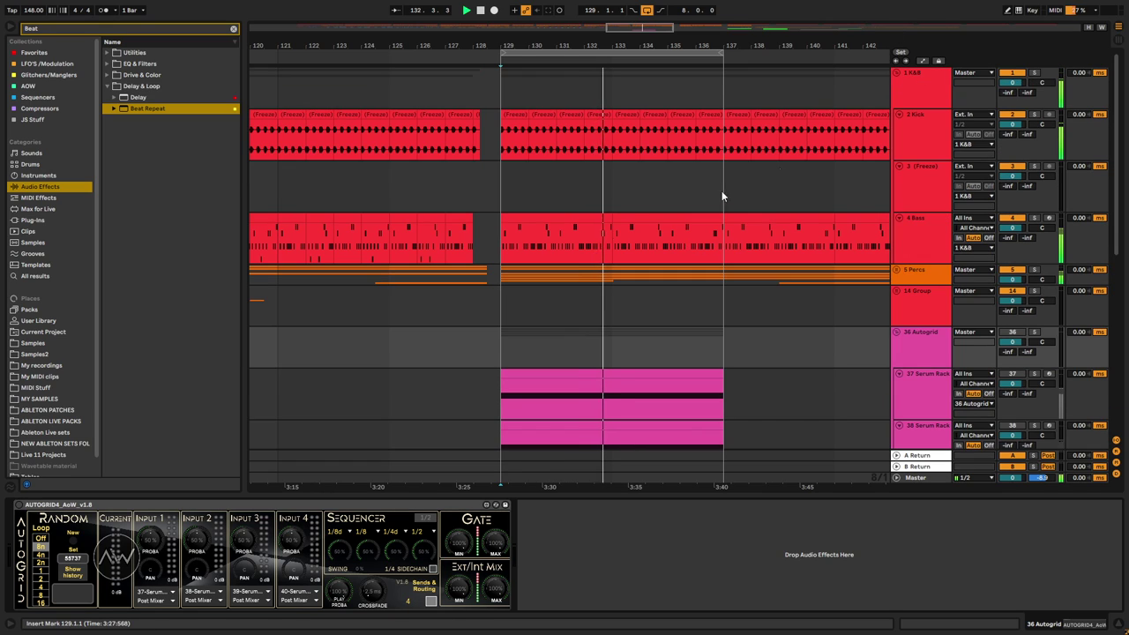
{"action": "left_click", "coordinate": [897, 269]}
{"action": "scroll", "coordinate": [776, 291], "scroll_direction": "down", "scroll_amount": 3}
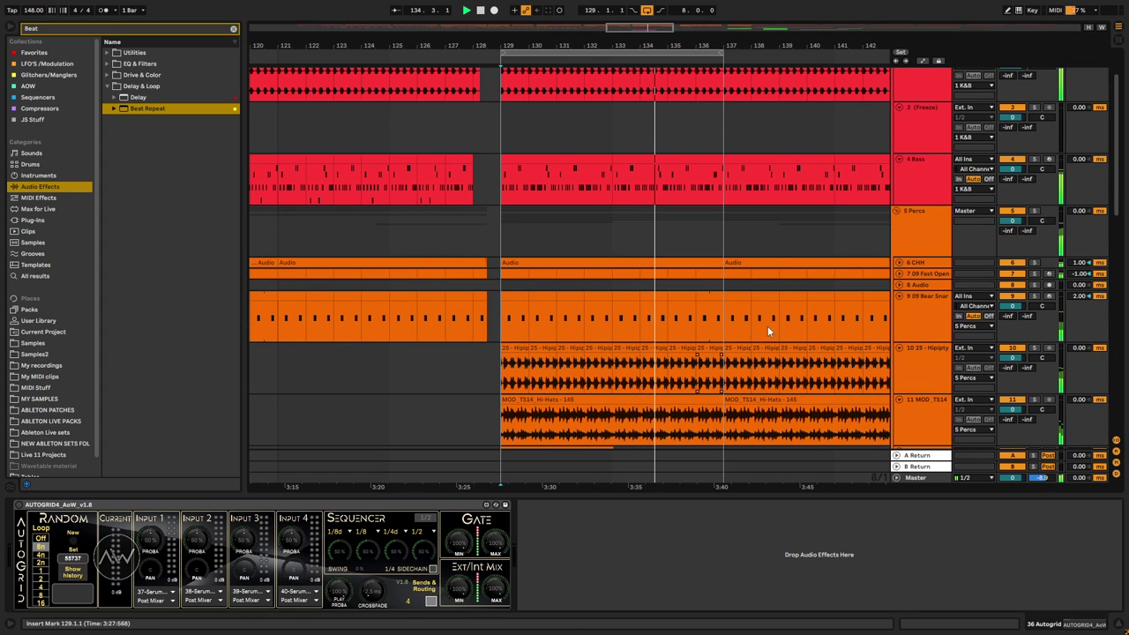
{"action": "left_click", "coordinate": [898, 212]}
{"action": "scroll", "coordinate": [917, 119], "scroll_direction": "up", "scroll_amount": 2}
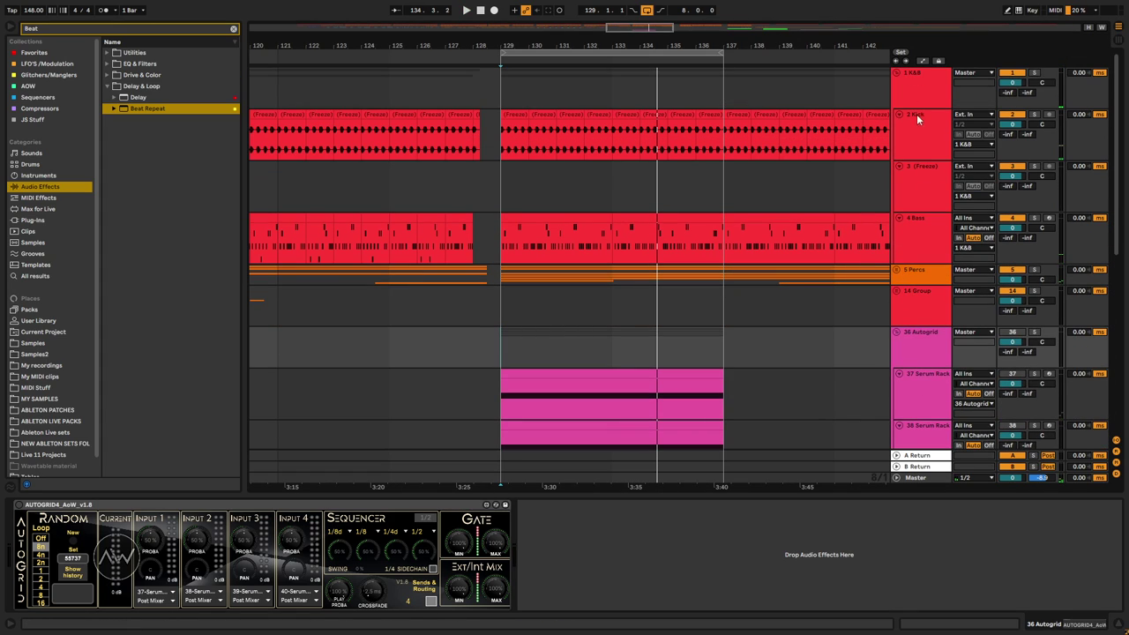
{"action": "left_click", "coordinate": [896, 72]}
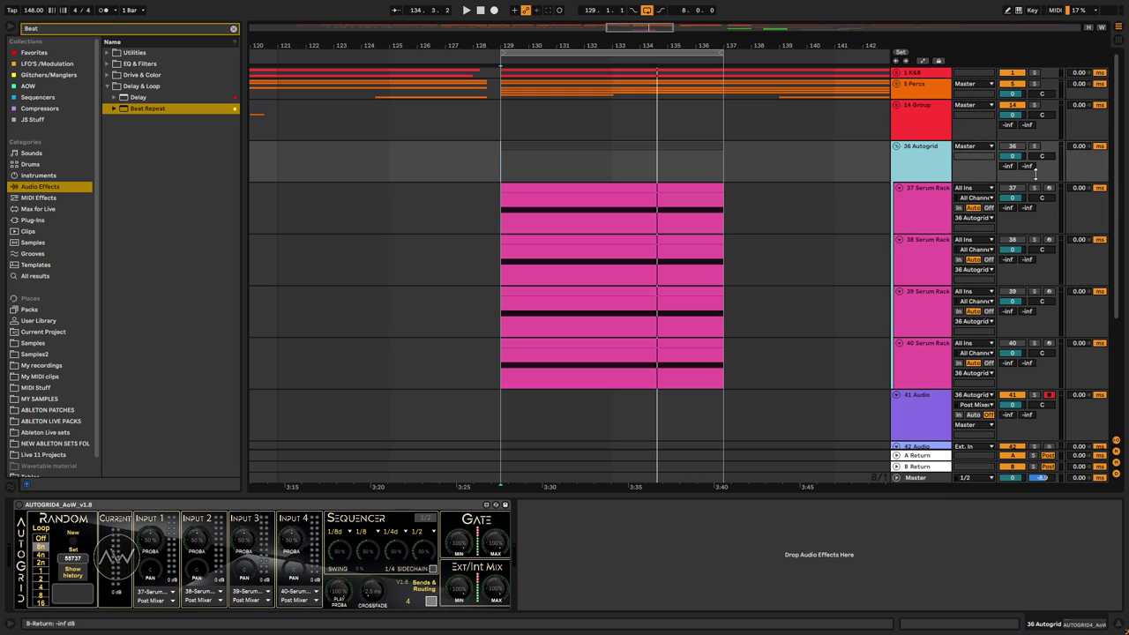
Audition the 37 Serum Rack track over the beat and inspect the oscillator and effects pages of its Serum synth.
{"action": "left_click", "coordinate": [938, 210]}
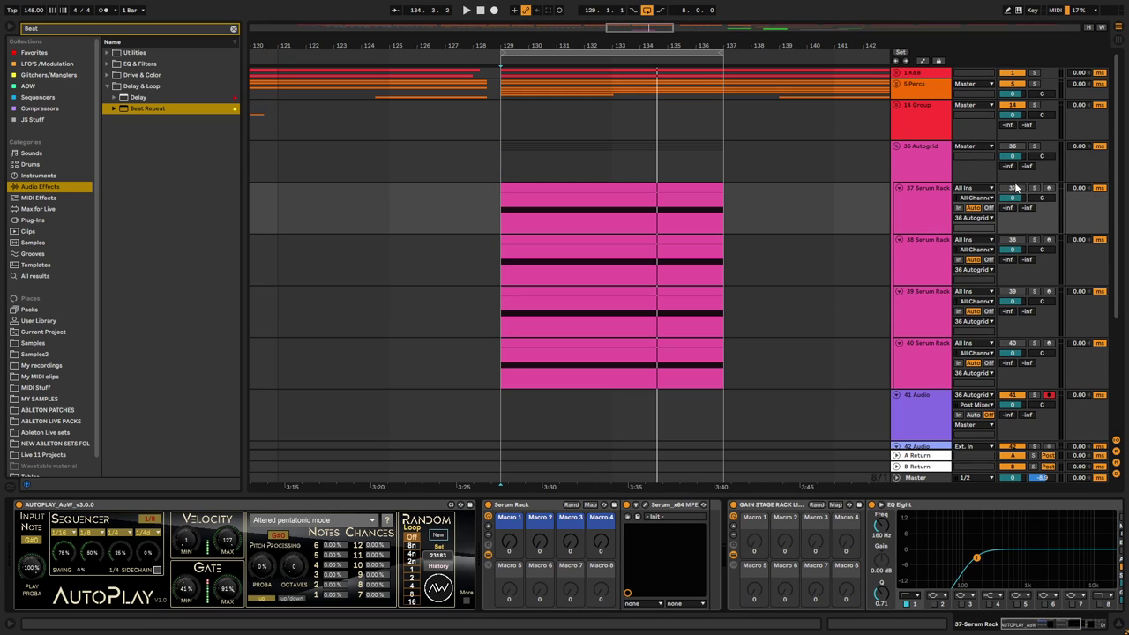
{"action": "key", "text": "space"}
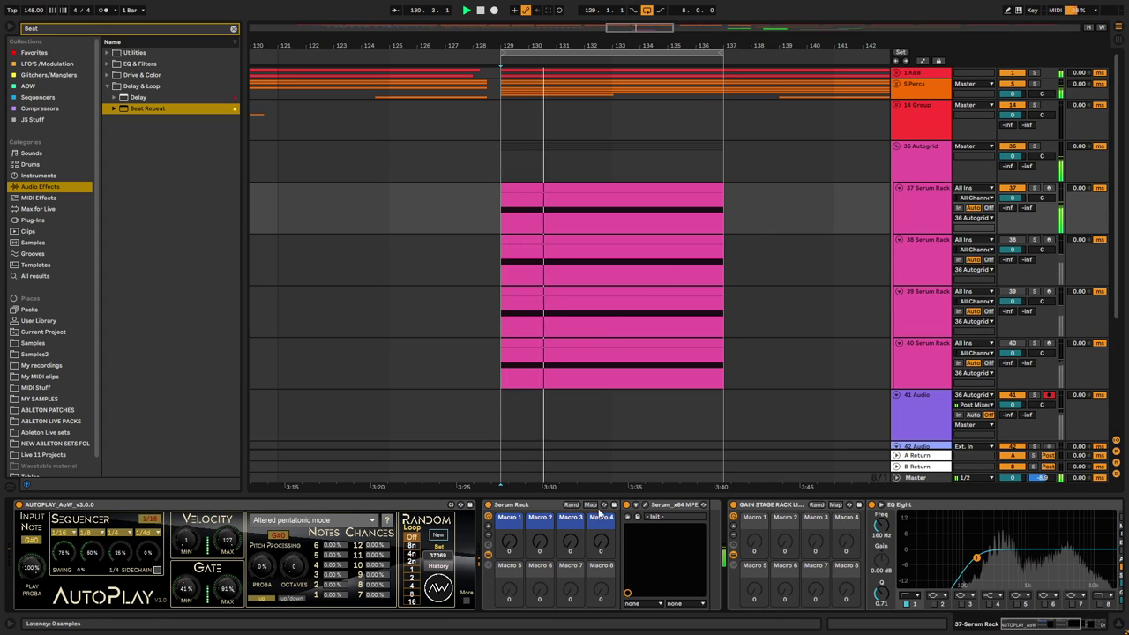
{"action": "left_click", "coordinate": [648, 507]}
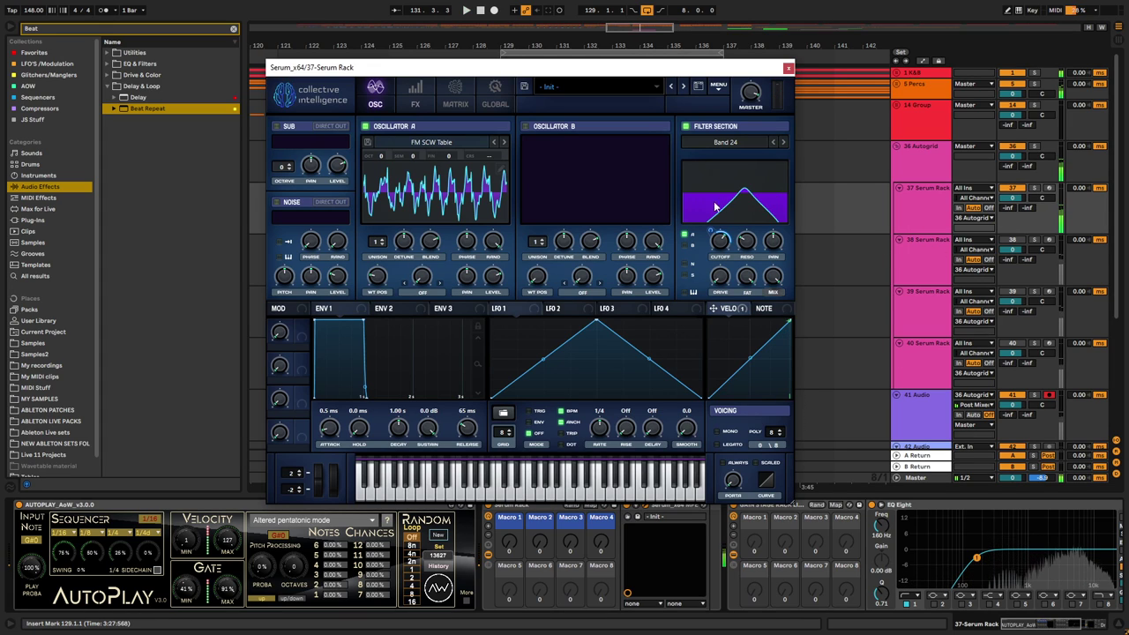
{"action": "left_click", "coordinate": [414, 97]}
{"action": "left_click", "coordinate": [375, 97]}
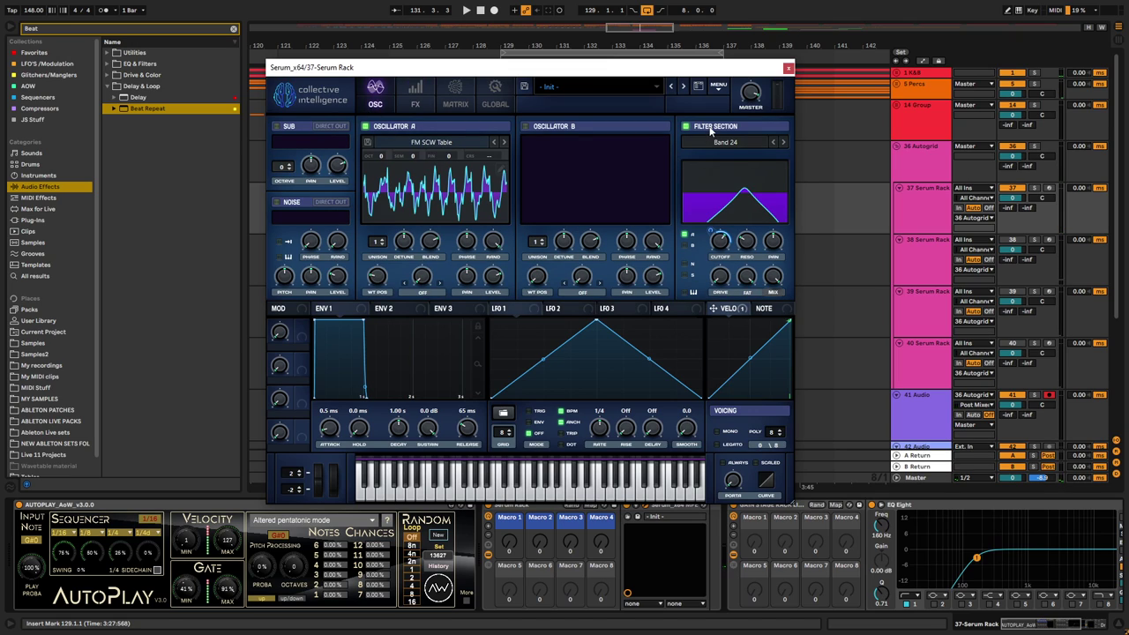
{"action": "left_click", "coordinate": [788, 68]}
Audition the 38 Serum Rack track over the beat with its Serum window open, and close the window.
{"action": "left_click", "coordinate": [912, 268]}
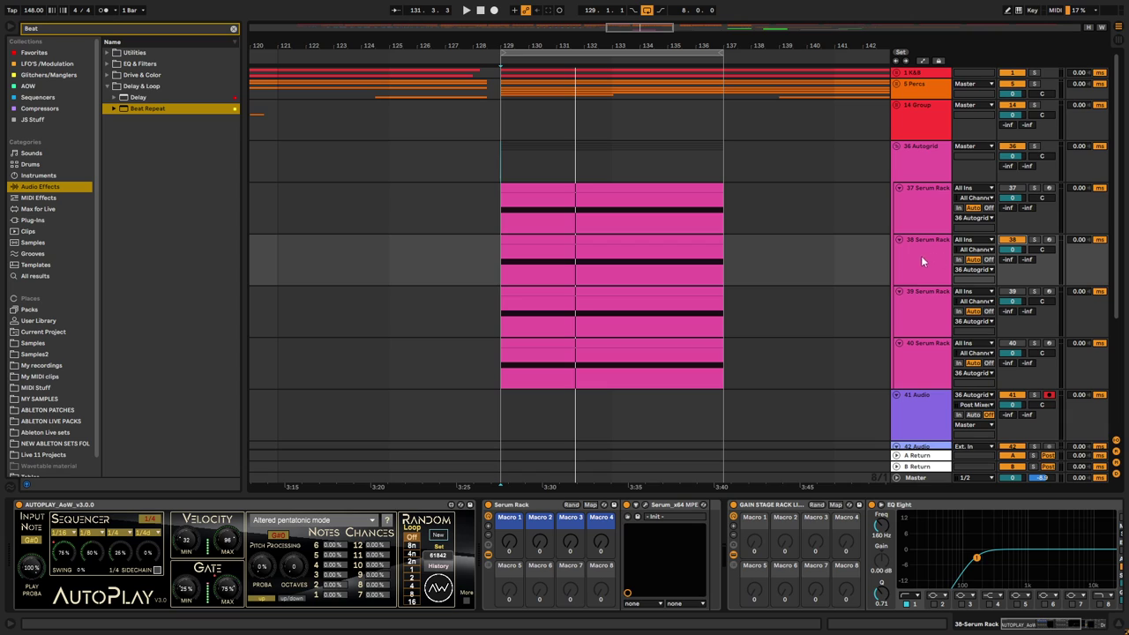
{"action": "left_click", "coordinate": [646, 506]}
{"action": "key", "text": "space"}
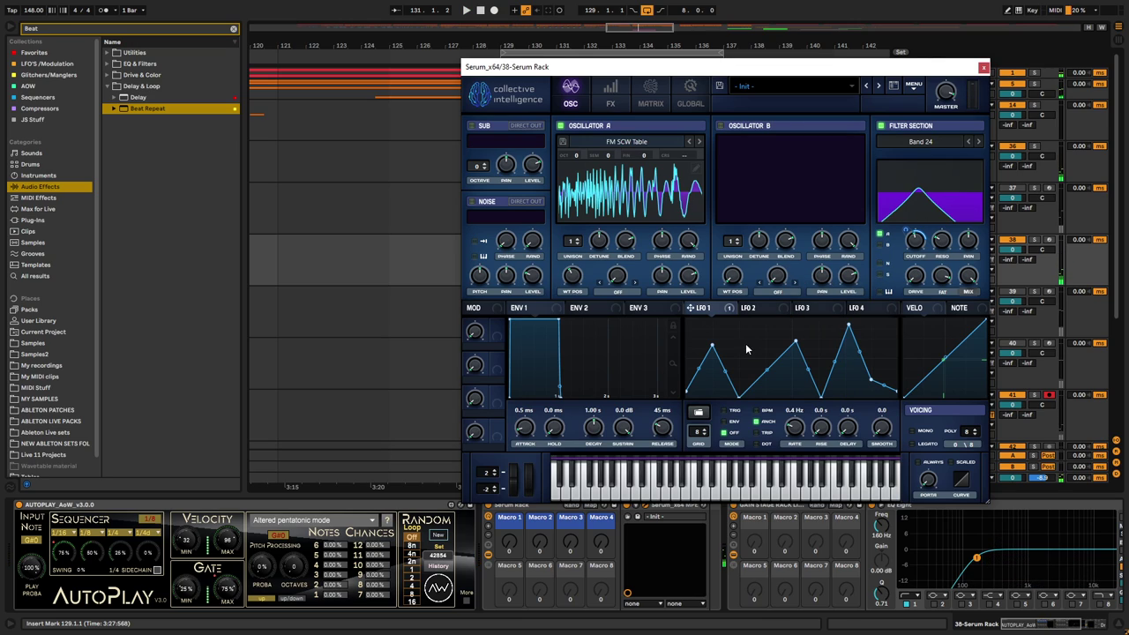
{"action": "left_click", "coordinate": [984, 67]}
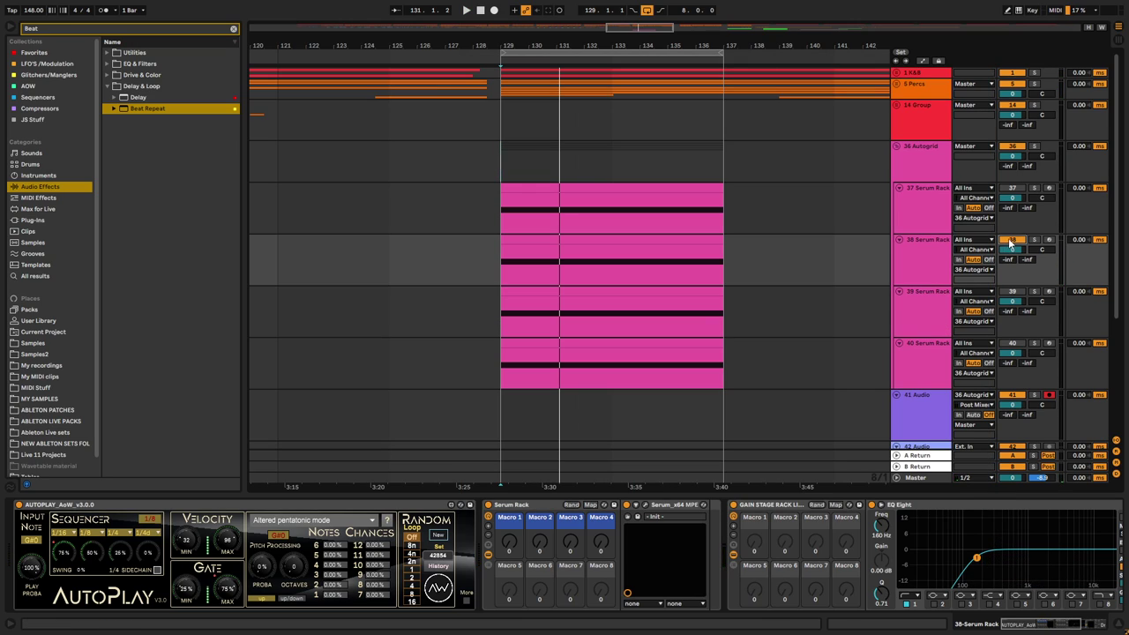
Audition the 39 Serum Rack track, inspecting its Serum oscillator, effects and LFO 1 settings and the rest of its device chain.
{"action": "left_click", "coordinate": [913, 310]}
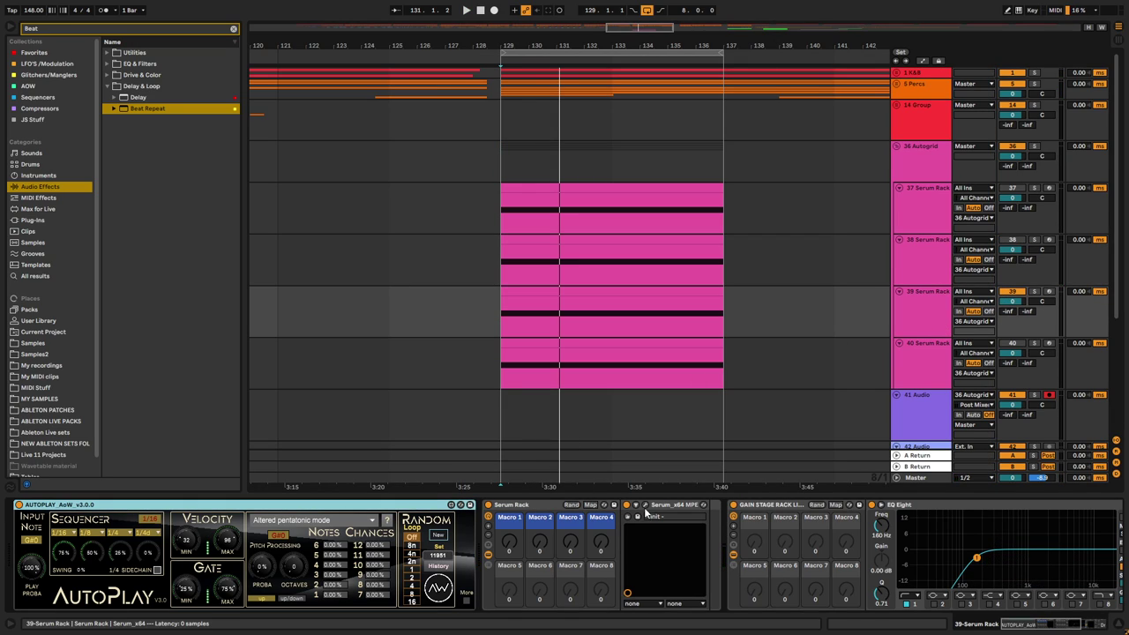
{"action": "left_click", "coordinate": [636, 505]}
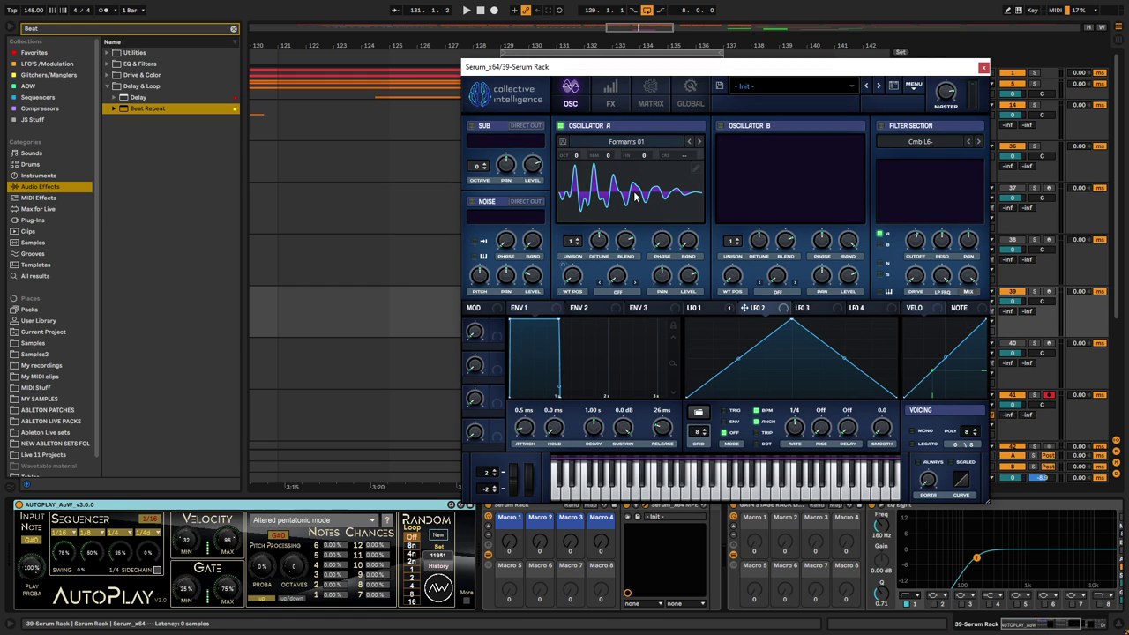
{"action": "left_click", "coordinate": [610, 99]}
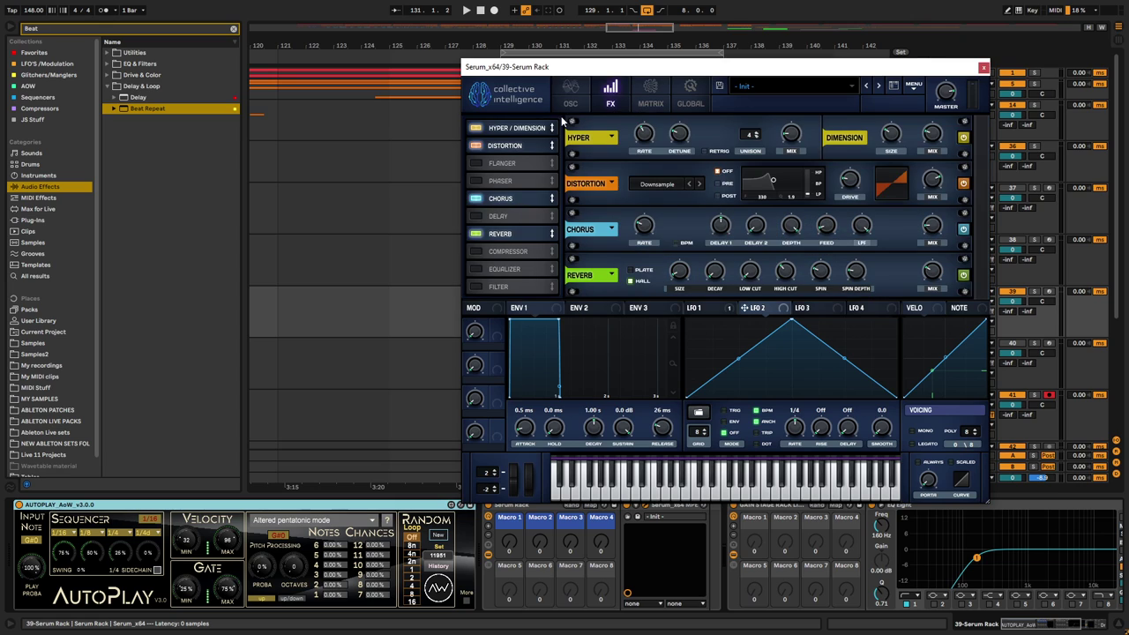
{"action": "left_click", "coordinate": [571, 95]}
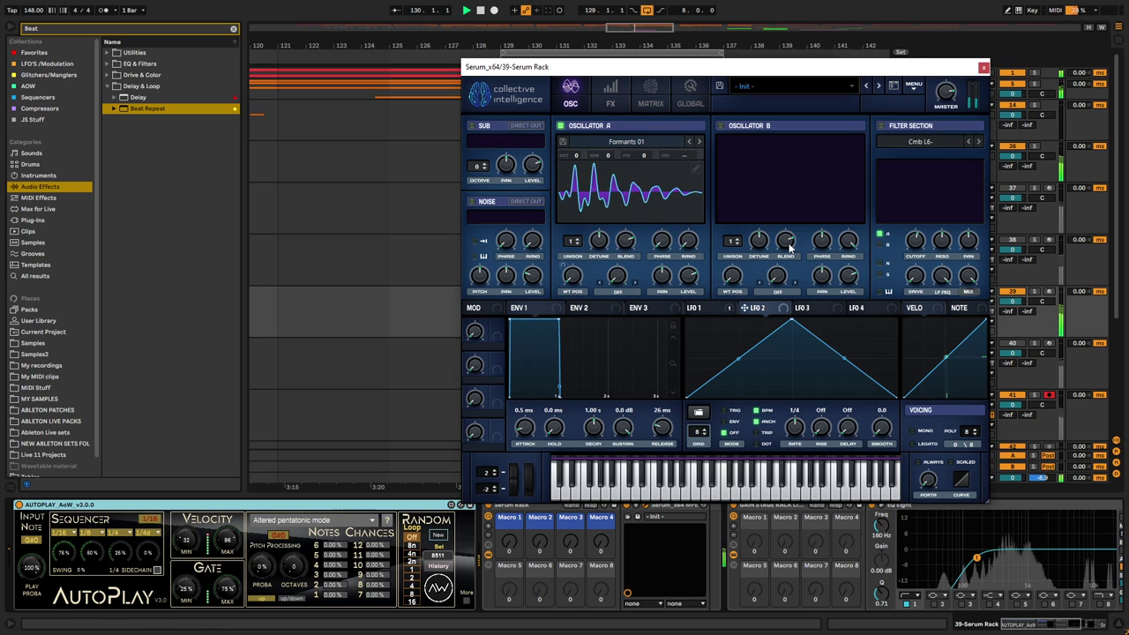
{"action": "left_click", "coordinate": [610, 97]}
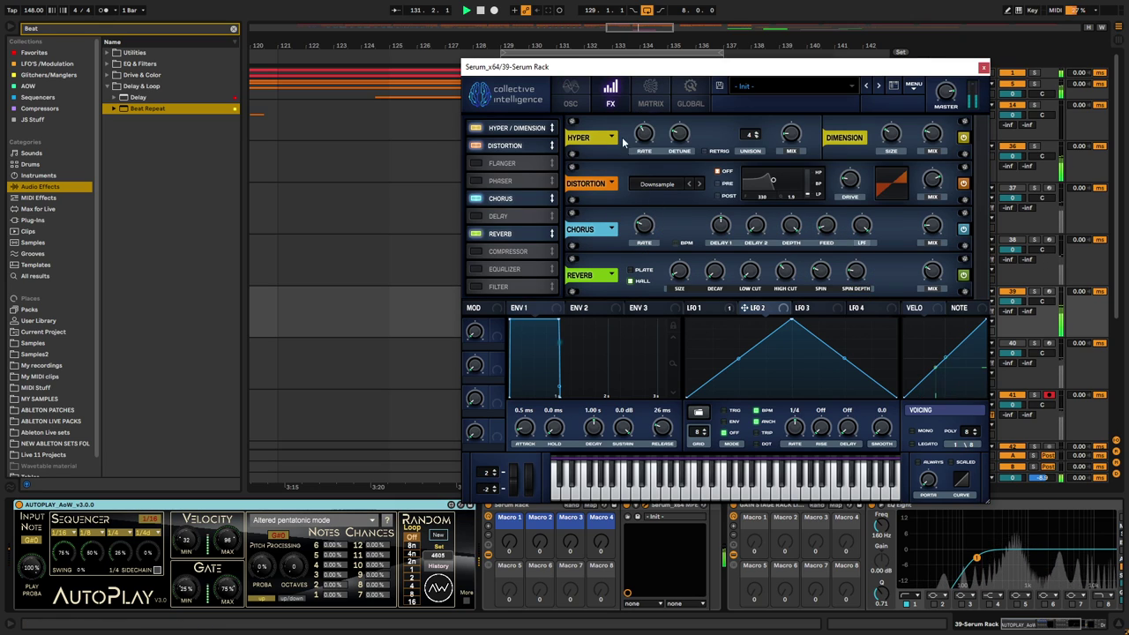
{"action": "left_click", "coordinate": [570, 97]}
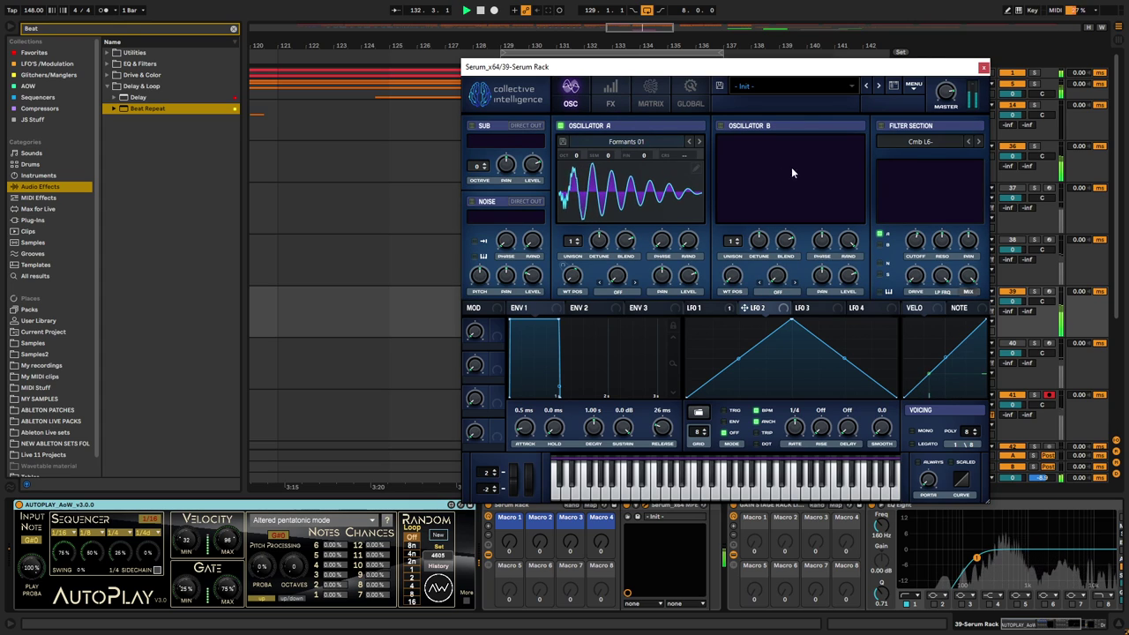
{"action": "left_click", "coordinate": [703, 308]}
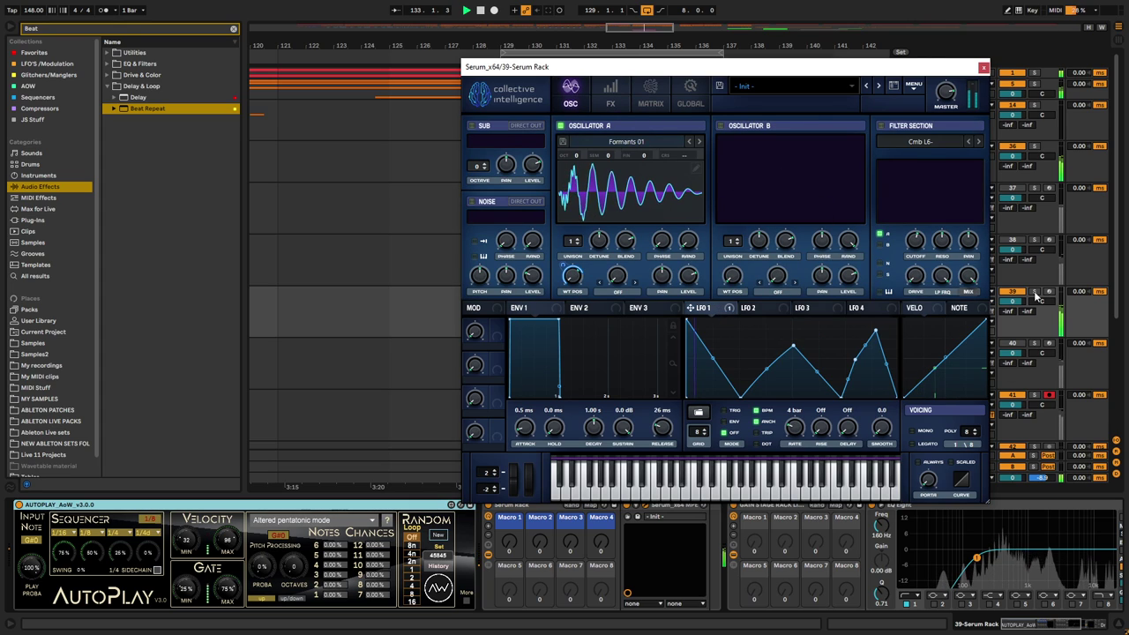
{"action": "left_click", "coordinate": [983, 69]}
{"action": "left_click_drag", "start_coordinate": [1050, 624], "coordinate": [1065, 628]}
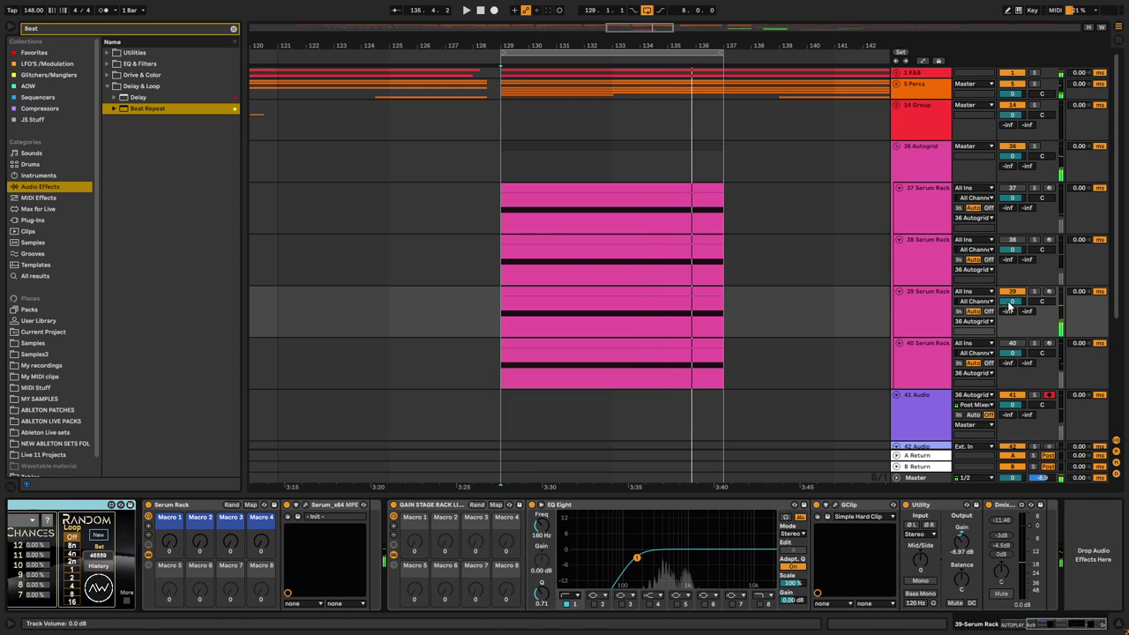
Select the 40 Serum Rack track and hide the additional controls section of its AutoPlay device.
{"action": "left_click", "coordinate": [923, 373]}
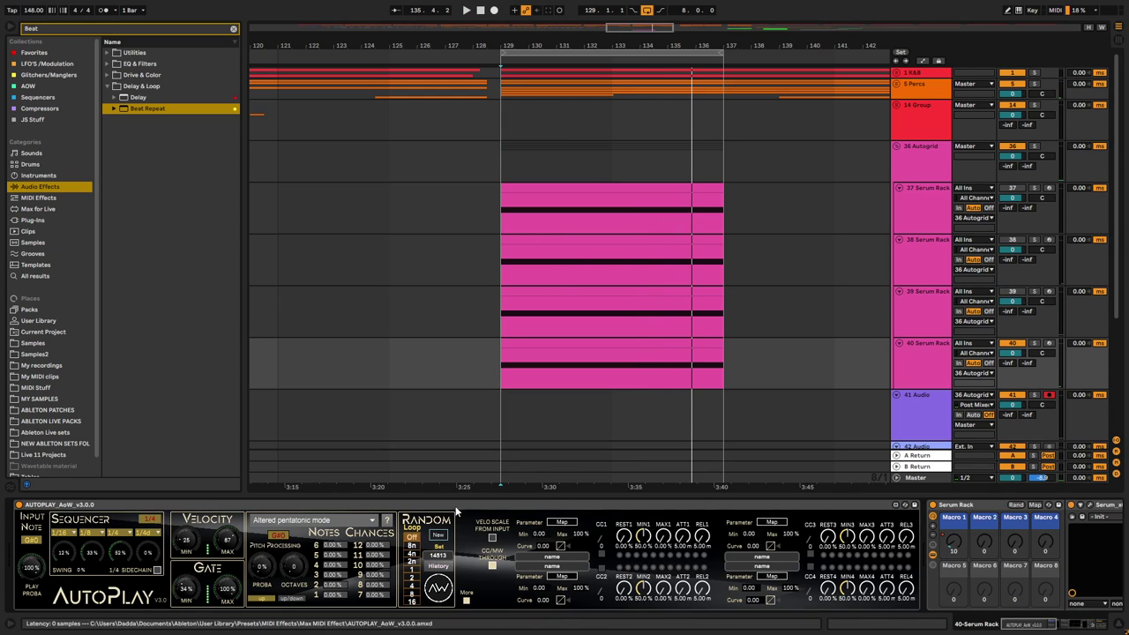
{"action": "left_click", "coordinate": [467, 601]}
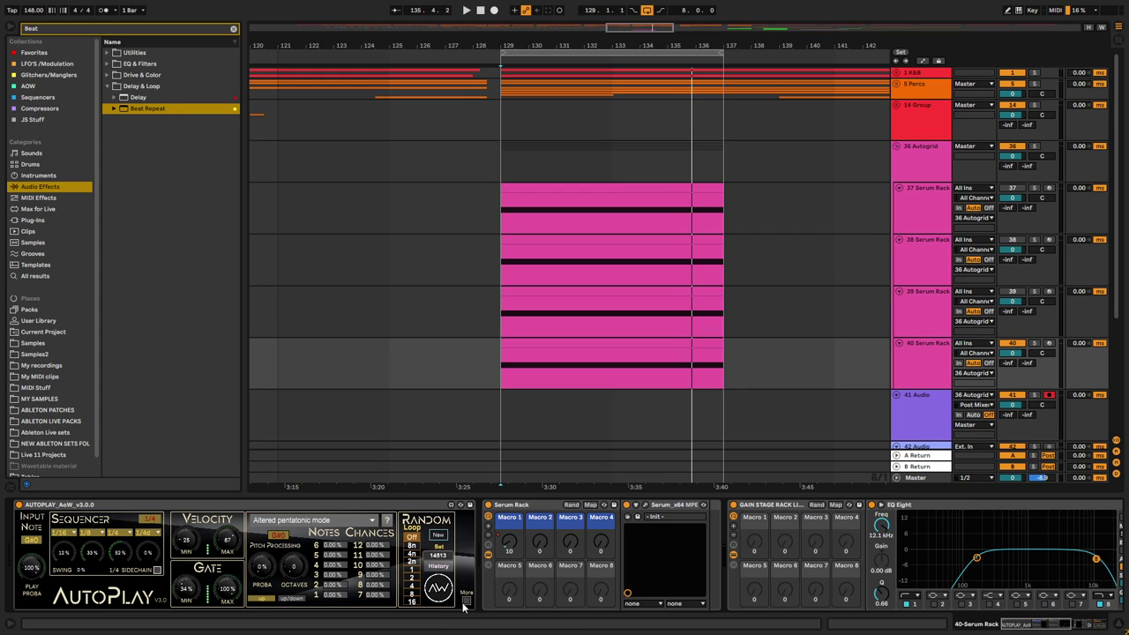
Audition the 40 Serum Rack track with its Serum synth open and set its Beat Repeat Chance to 46.8 %.
{"action": "left_click", "coordinate": [644, 506]}
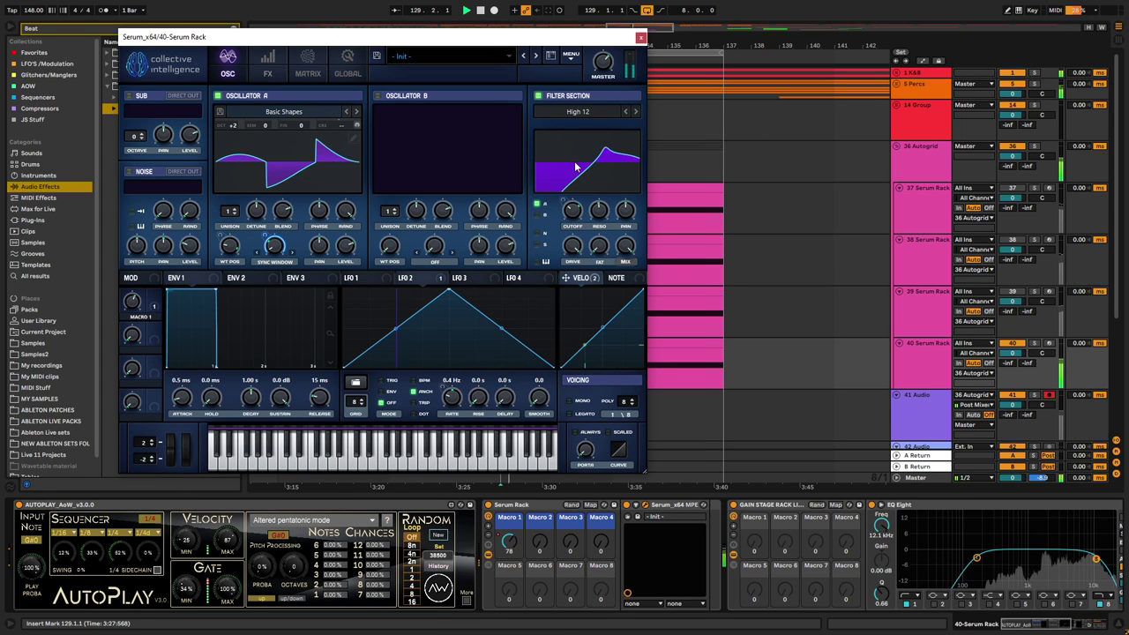
{"action": "scroll", "coordinate": [898, 597], "scroll_direction": "down", "scroll_amount": 5}
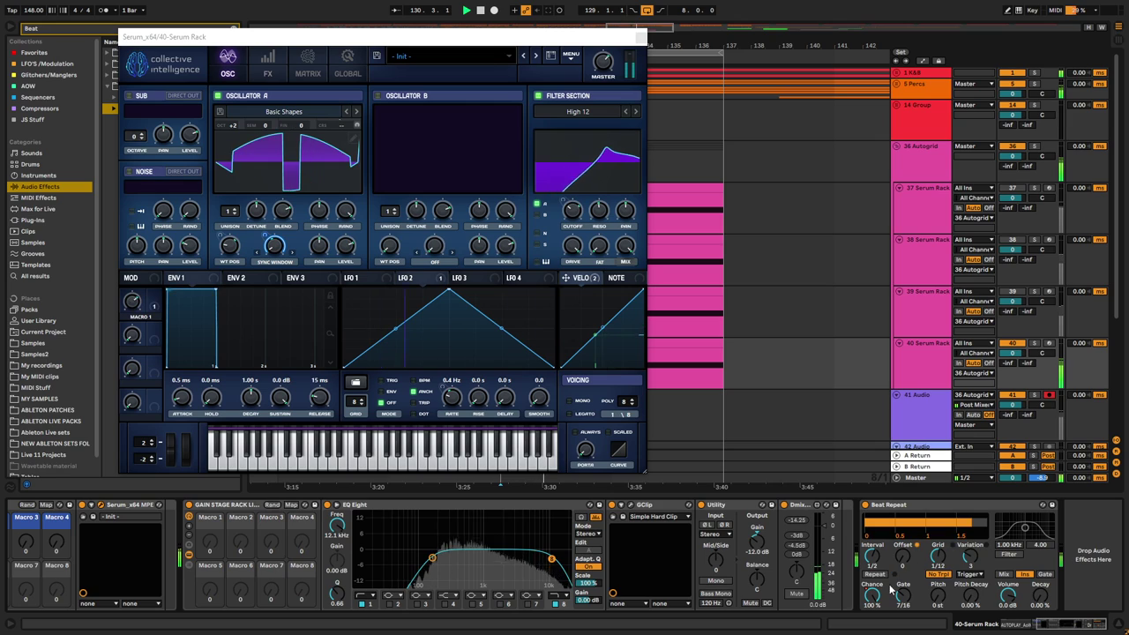
{"action": "left_click_drag", "start_coordinate": [871, 595], "coordinate": [871, 618]}
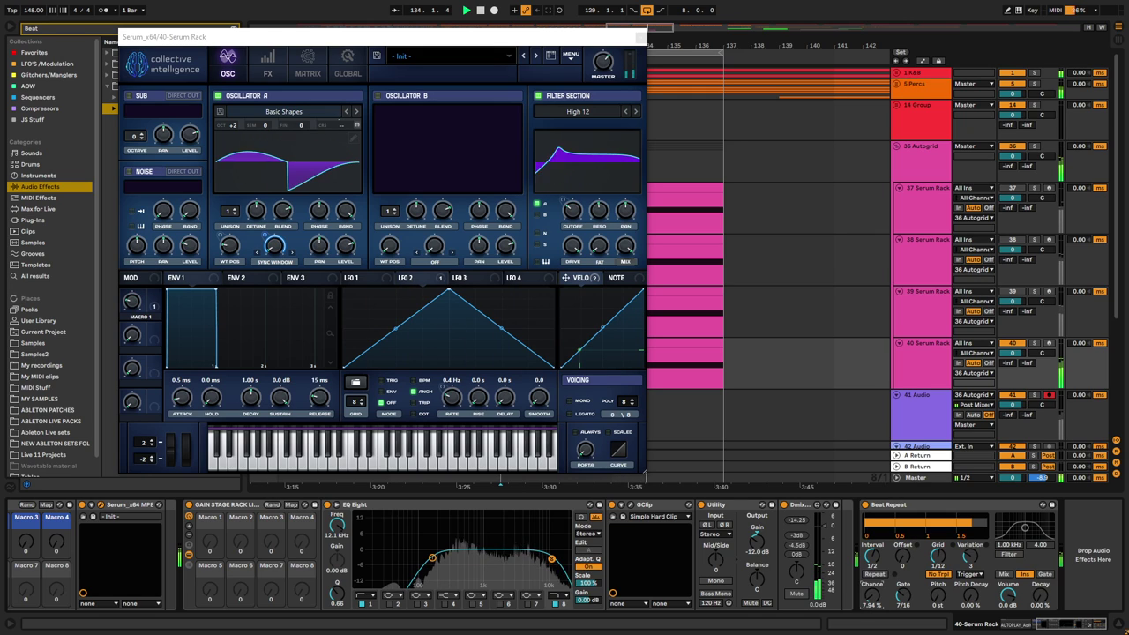
{"action": "left_click_drag", "start_coordinate": [878, 605], "coordinate": [871, 569]}
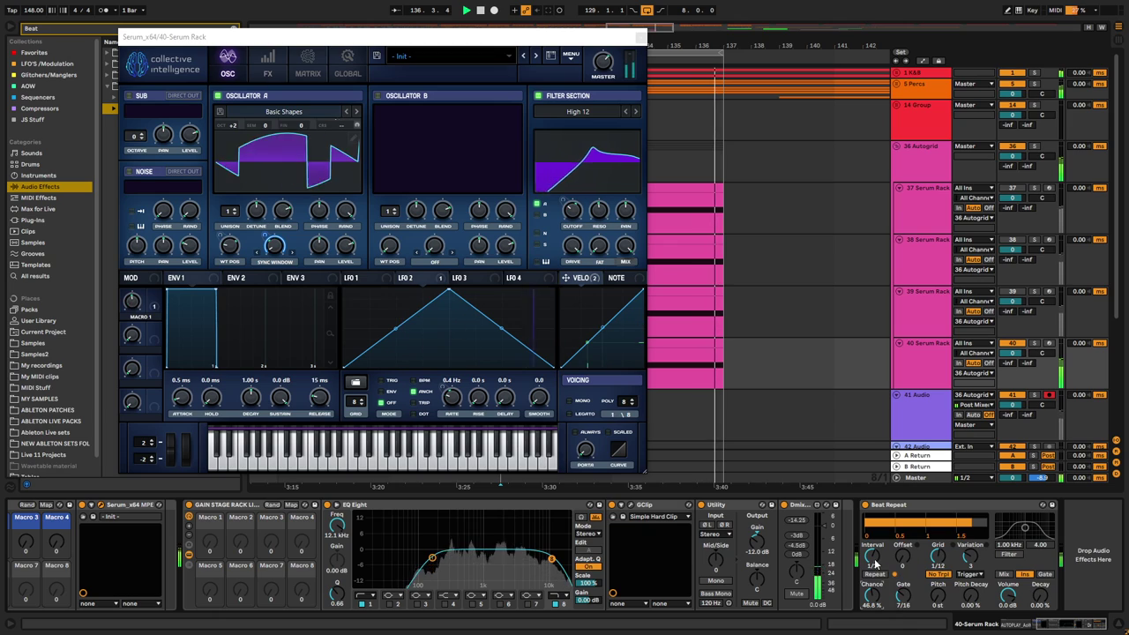
{"action": "left_click_drag", "start_coordinate": [871, 569], "coordinate": [871, 554]}
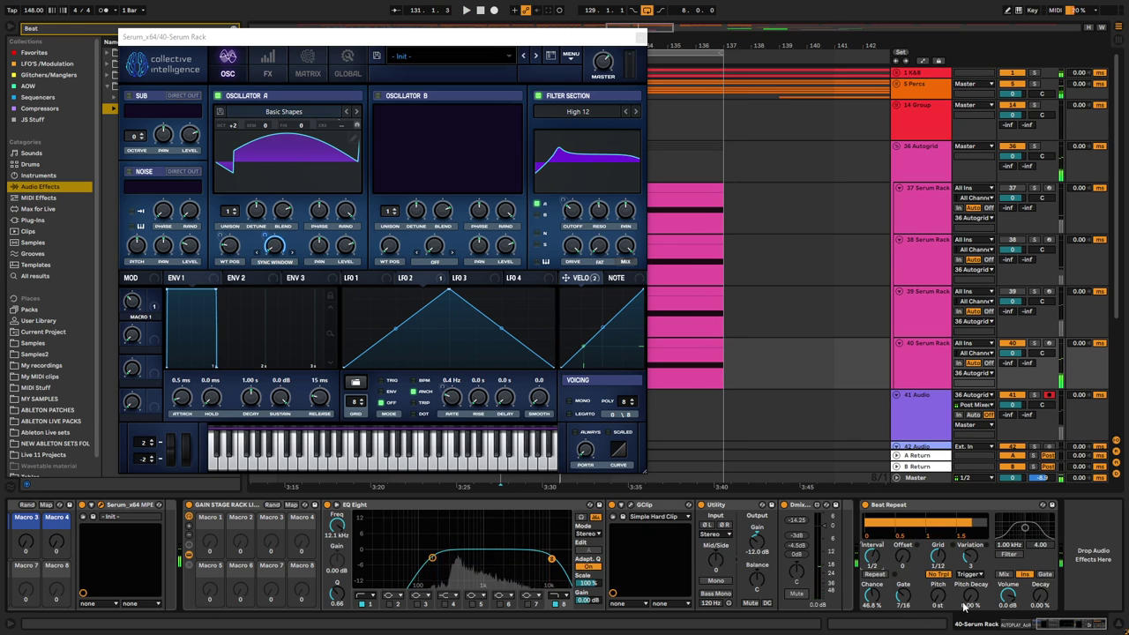
Close the Serum window and reactivate the four Serum Rack tracks 37 to 40.
{"action": "left_click", "coordinate": [640, 37]}
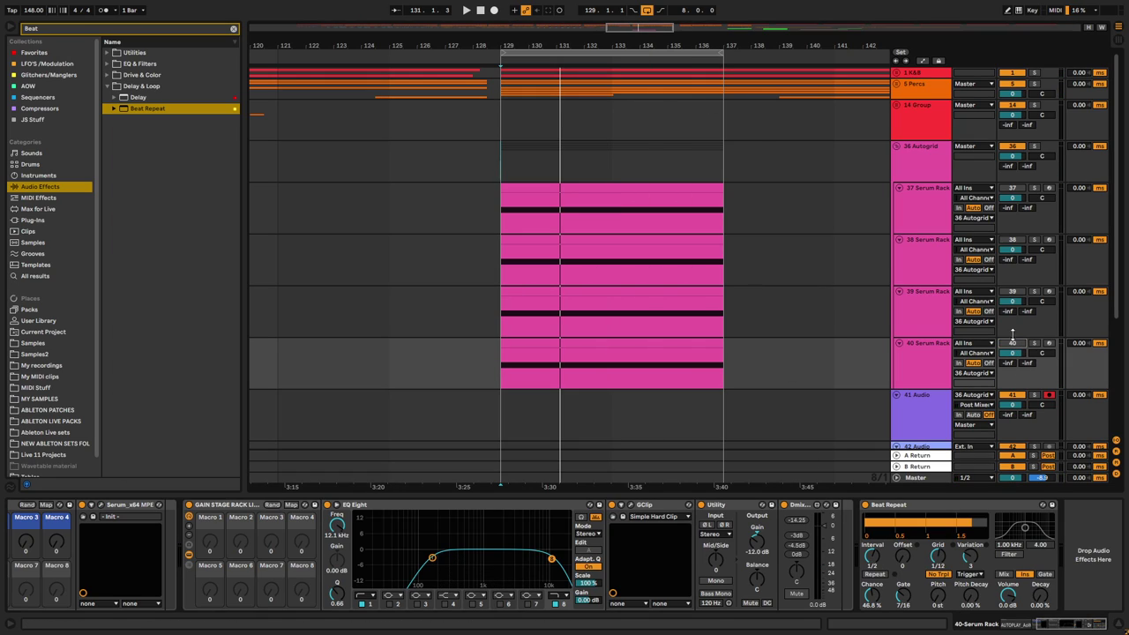
{"action": "left_click_drag", "start_coordinate": [1015, 299], "coordinate": [1013, 189]}
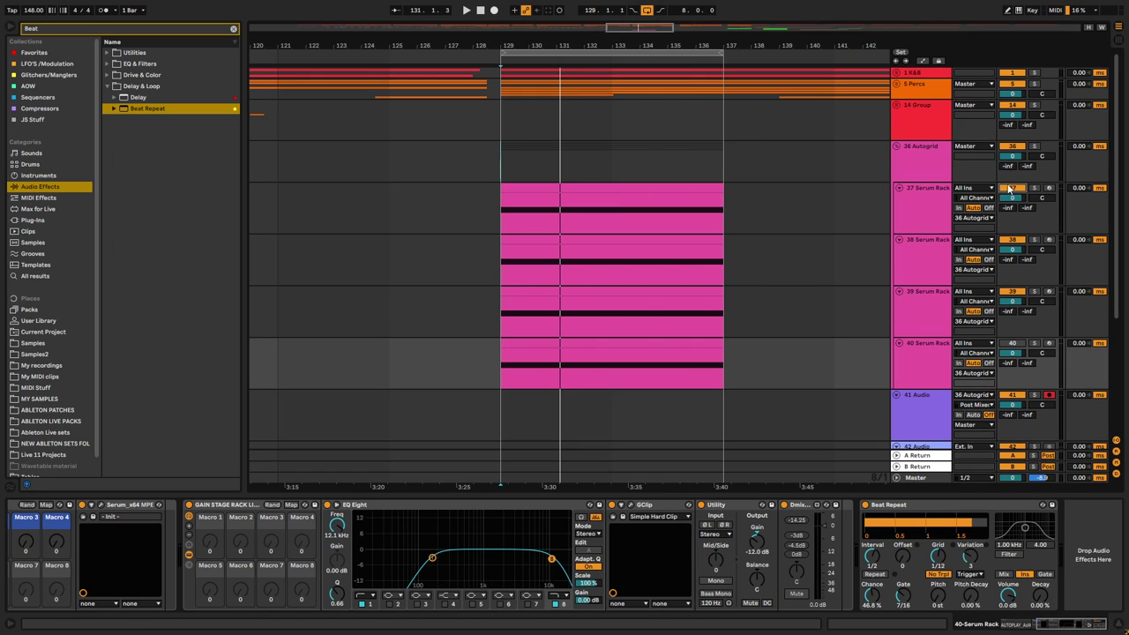
{"action": "left_click", "coordinate": [1014, 344]}
Set the AUTOGRID4 sequencer rates to 1/8d, 1/4d, 1/2d and 1/8, and its random Loop to Off.
{"action": "left_click", "coordinate": [936, 158]}
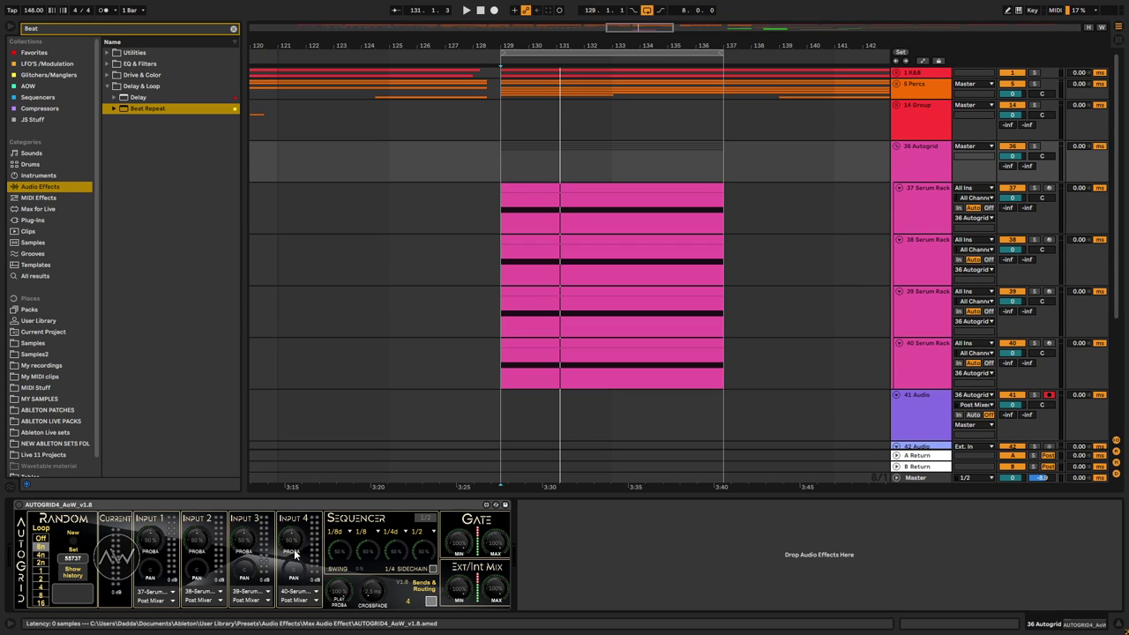
{"action": "left_click", "coordinate": [348, 530]}
{"action": "left_click", "coordinate": [338, 400]}
{"action": "left_click", "coordinate": [378, 532]}
{"action": "left_click", "coordinate": [361, 425]}
{"action": "left_click", "coordinate": [402, 533]}
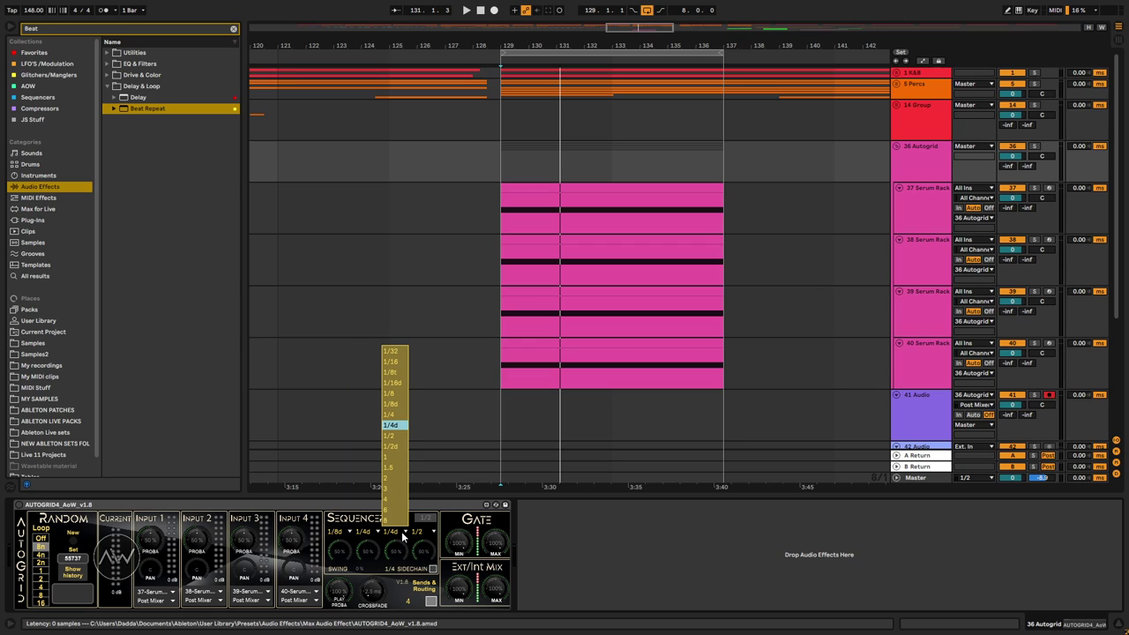
{"action": "left_click", "coordinate": [399, 446]}
{"action": "left_click", "coordinate": [424, 532]}
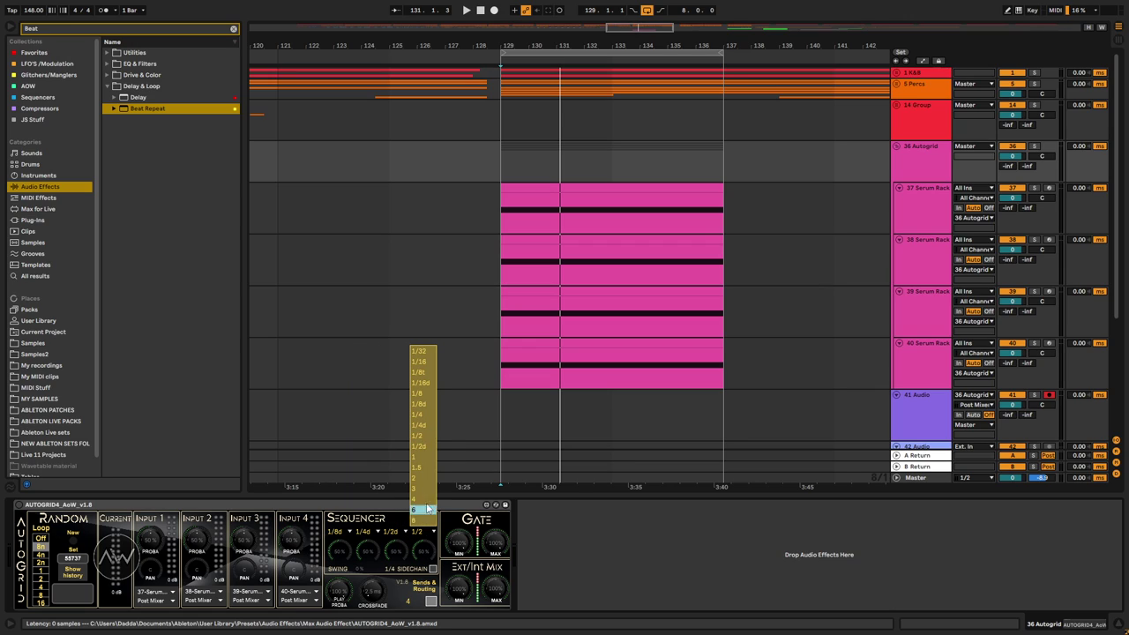
{"action": "left_click", "coordinate": [429, 394]}
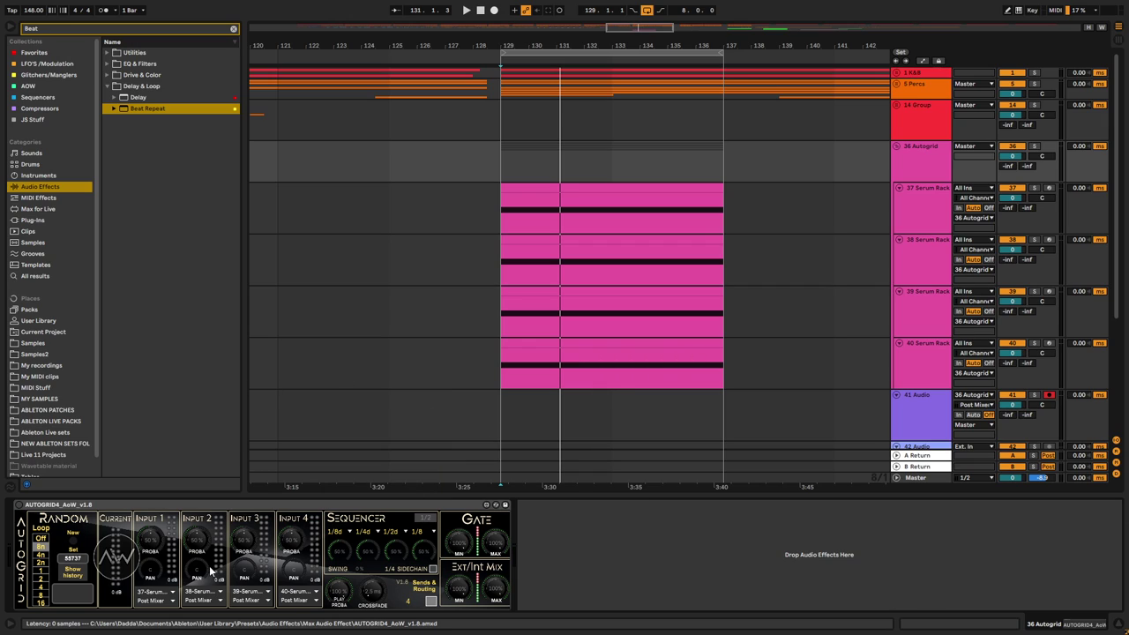
{"action": "left_click", "coordinate": [44, 538]}
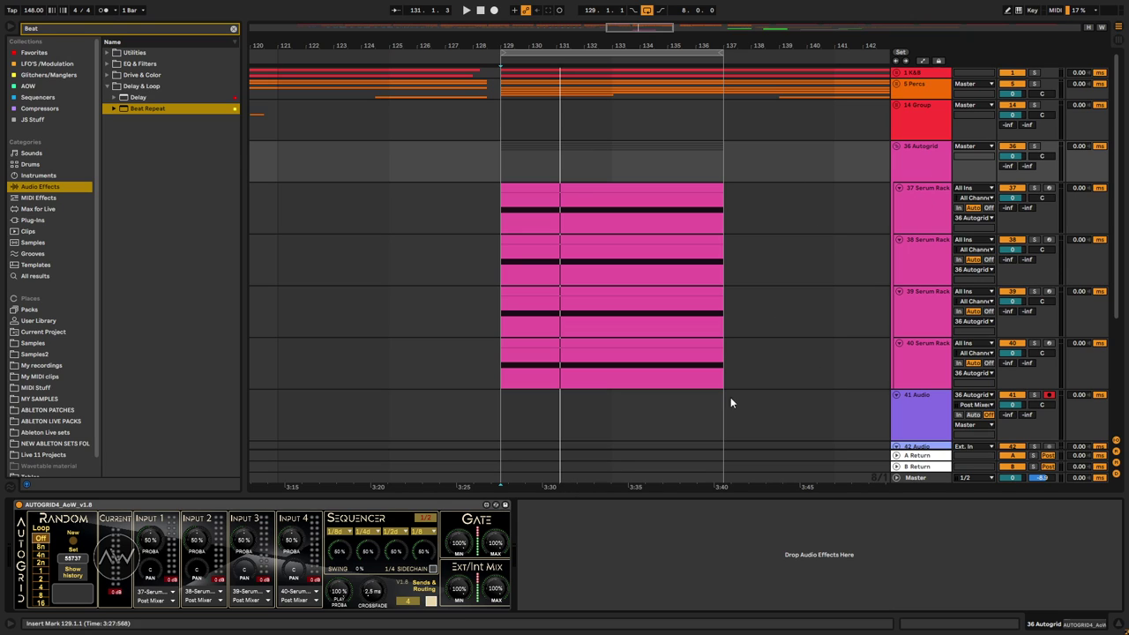
Route the audio output of all four Serum Rack tracks, 37 to 40, to Sends Only.
{"action": "left_click", "coordinate": [921, 163]}
{"action": "left_click", "coordinate": [900, 226]}
{"action": "left_click", "coordinate": [916, 345], "text": "shift"}
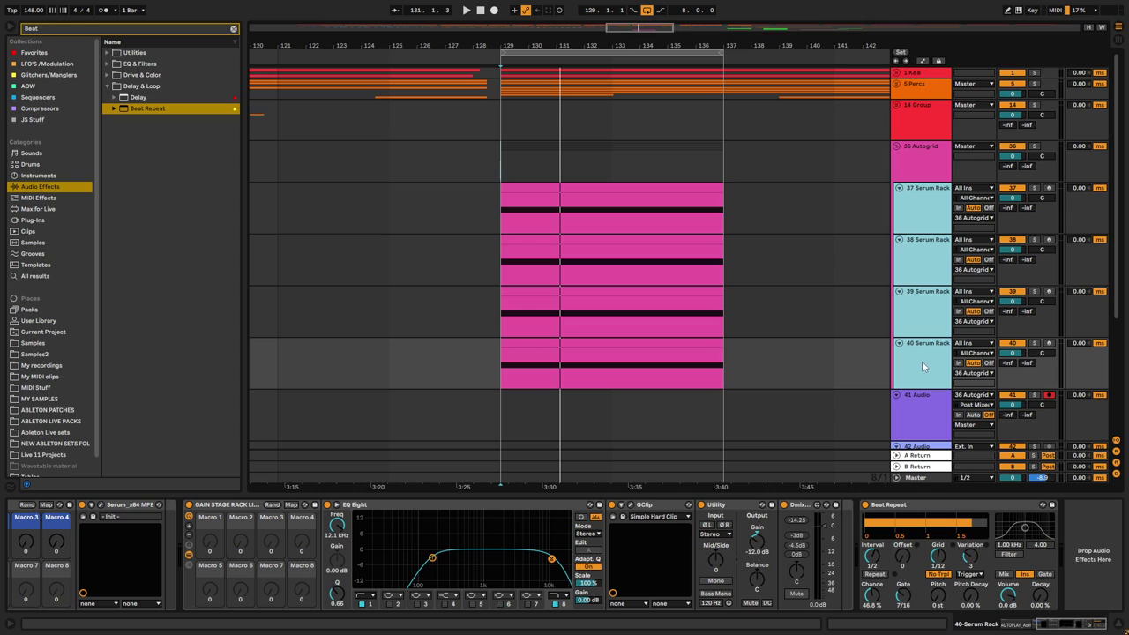
{"action": "left_click", "coordinate": [975, 373]}
{"action": "left_click", "coordinate": [985, 370]}
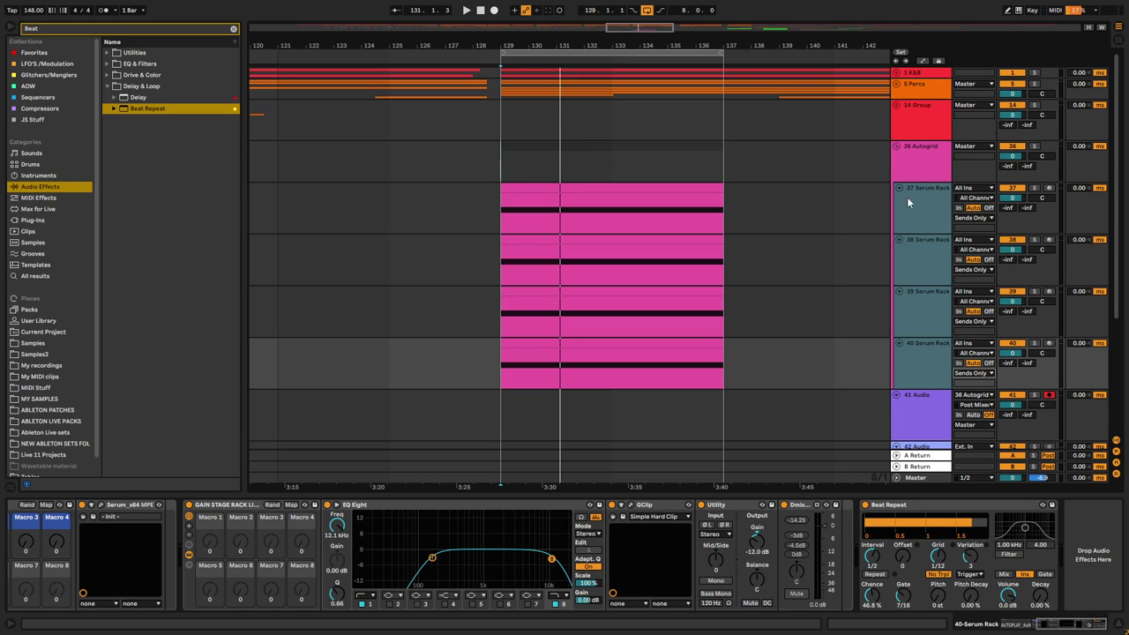
Choose 37-Serum Rack as the source of Input 1 in the 36 Autogrid track's AUTOGRID4 device.
{"action": "left_click", "coordinate": [921, 163]}
{"action": "left_click", "coordinate": [154, 595]}
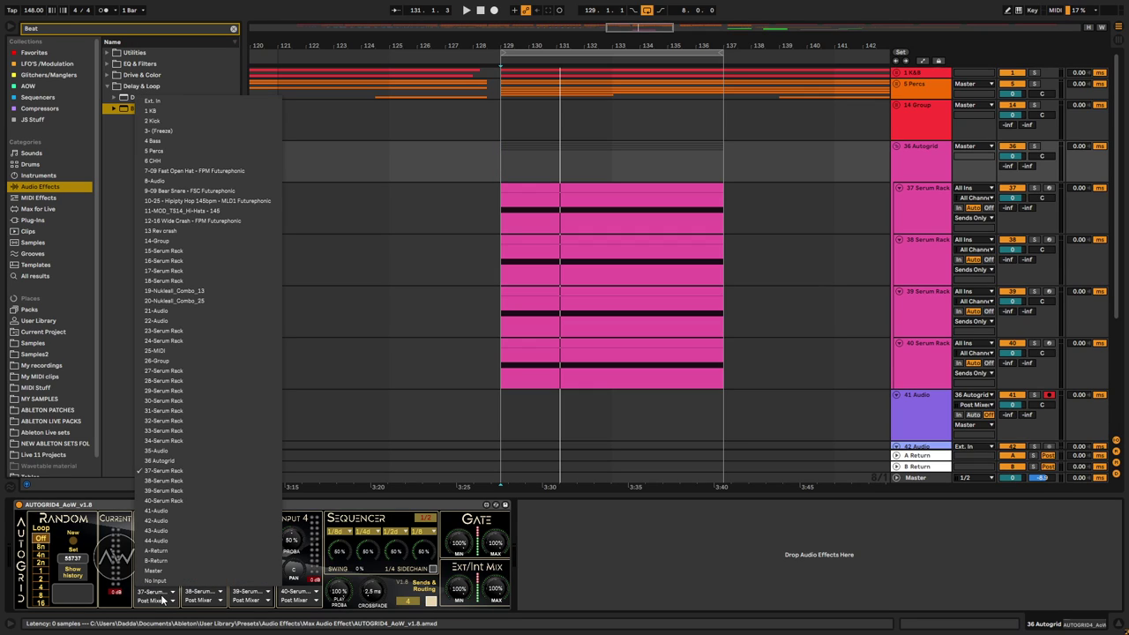
{"action": "left_click", "coordinate": [937, 232]}
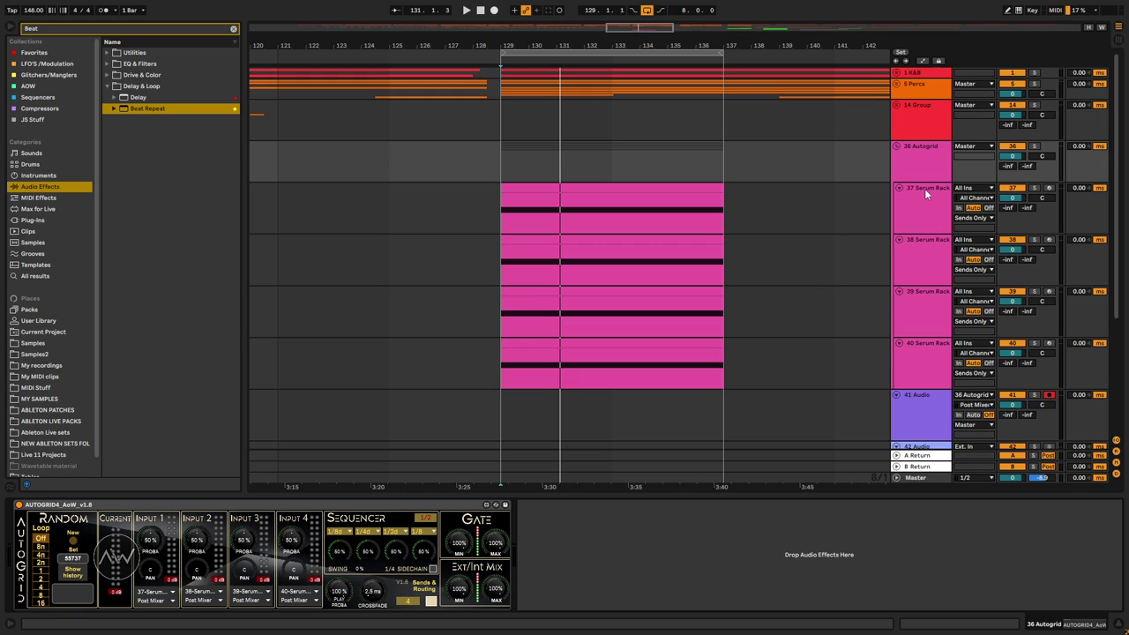
{"action": "left_click", "coordinate": [157, 596]}
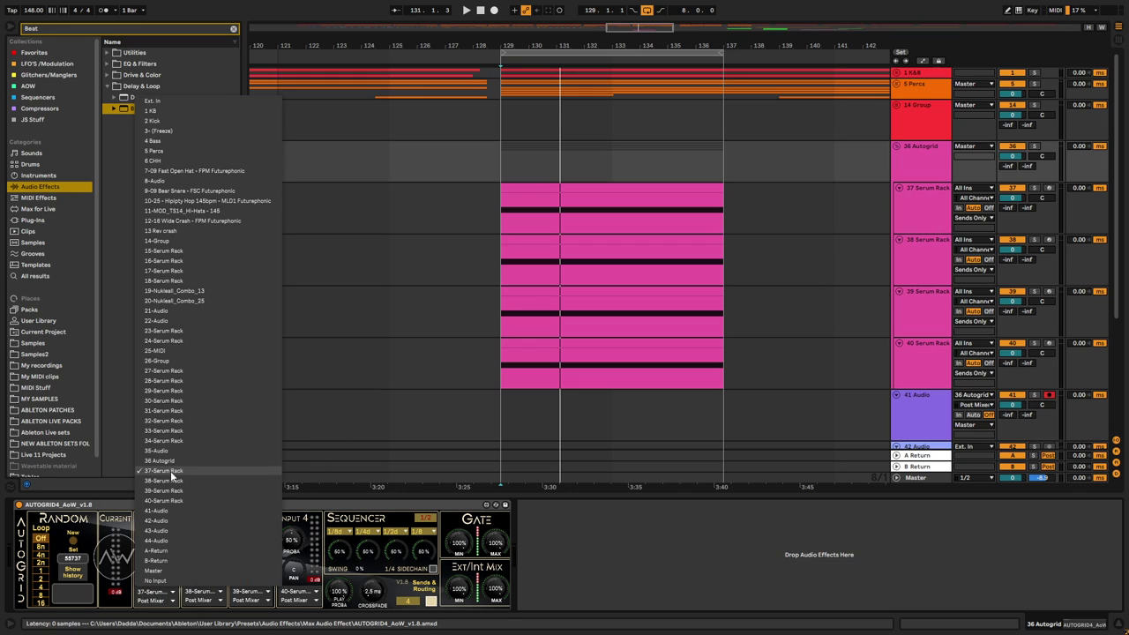
{"action": "left_click", "coordinate": [173, 471]}
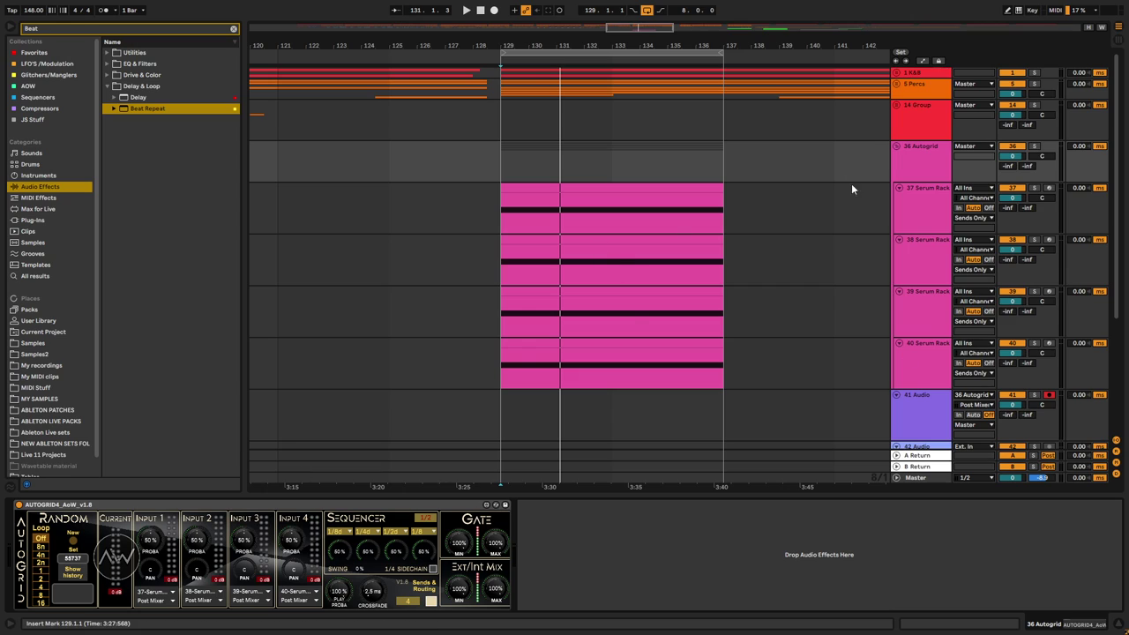
Record the output of the 36 Autogrid track onto the 41 Audio track, starting at bar 129.
{"action": "left_click", "coordinate": [932, 153]}
{"action": "scroll", "coordinate": [688, 358], "scroll_direction": "down", "scroll_amount": 2}
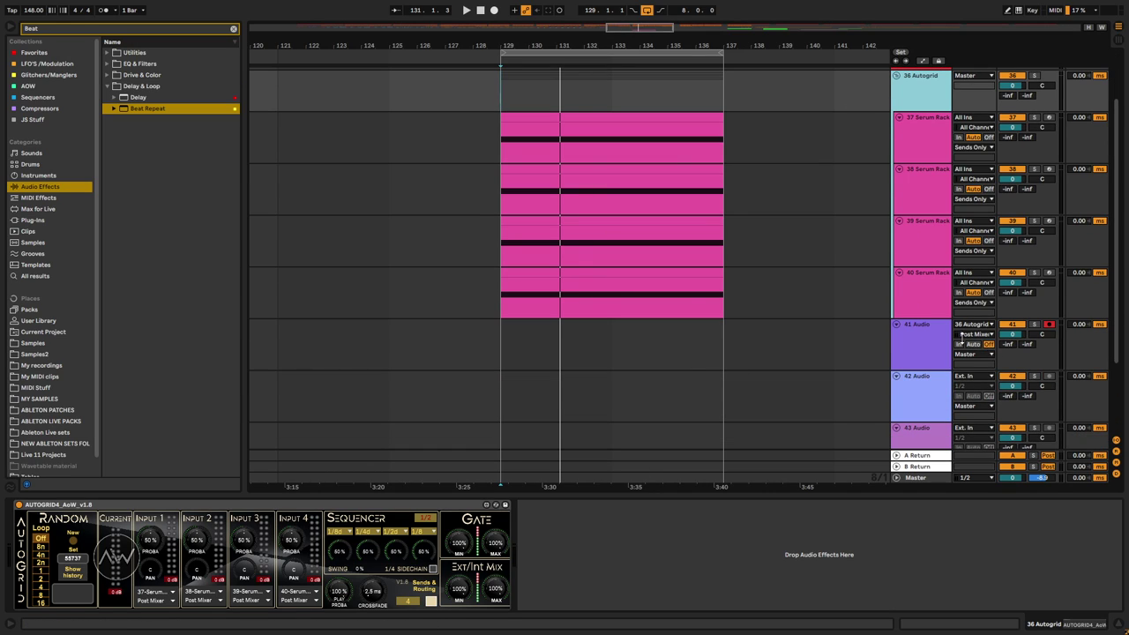
{"action": "left_click", "coordinate": [500, 352]}
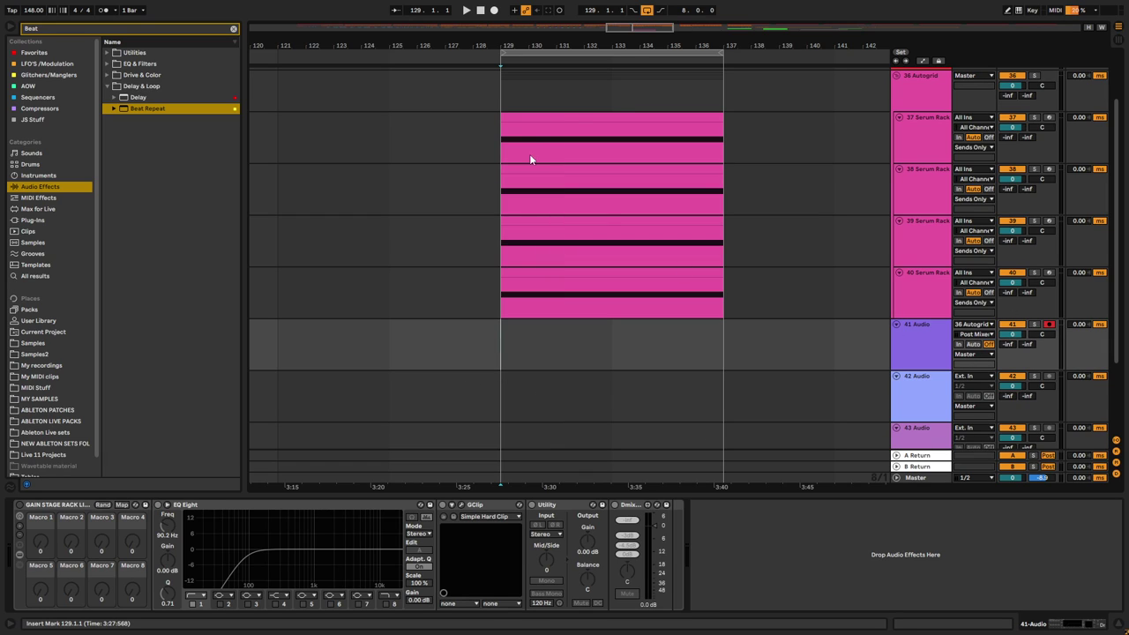
{"action": "left_click", "coordinate": [492, 12]}
{"action": "left_click", "coordinate": [909, 88]}
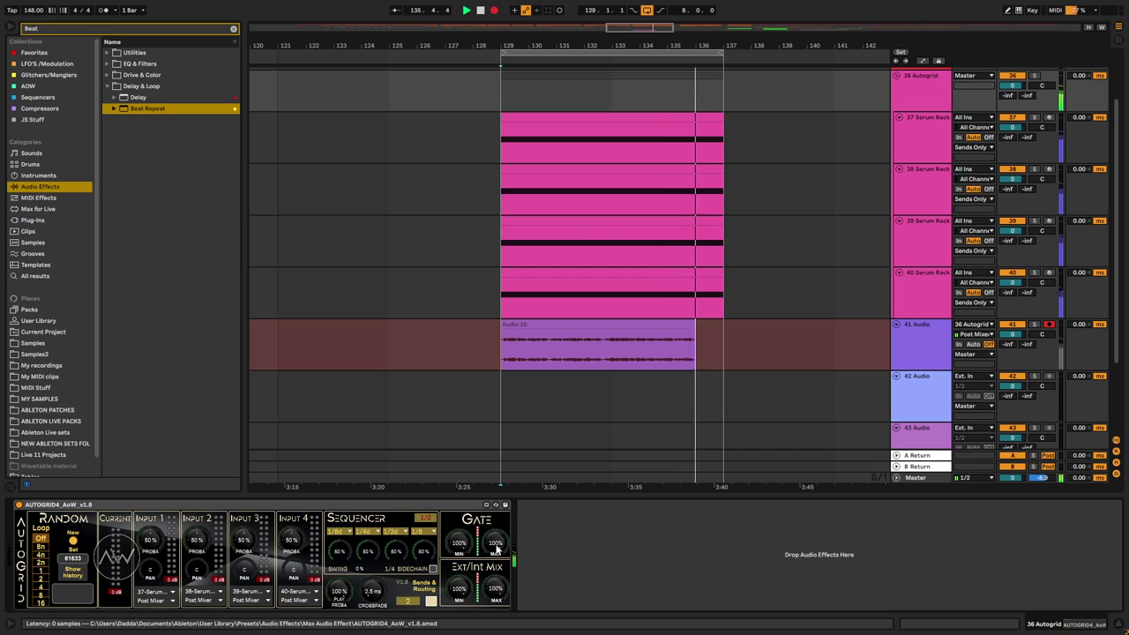
{"action": "key", "text": "space"}
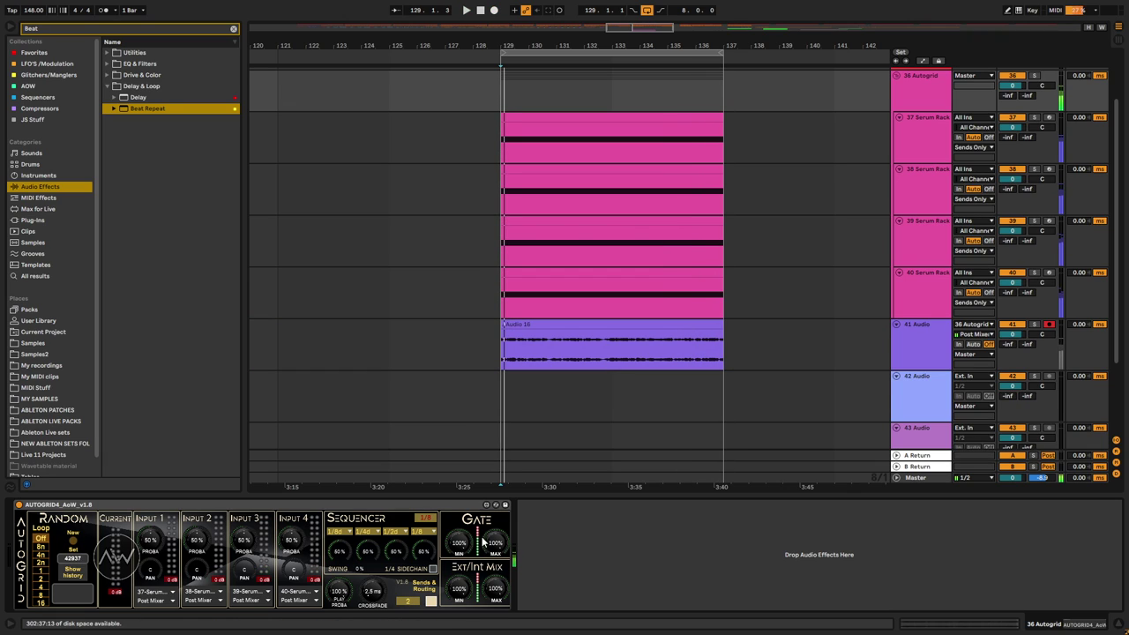
Move the recorded clip on the 41 Audio track to start at bar 137, and return the insert marker to bar 129.
{"action": "left_click", "coordinate": [506, 338]}
{"action": "left_click_drag", "start_coordinate": [505, 339], "coordinate": [710, 353]}
{"action": "left_click", "coordinate": [499, 344]}
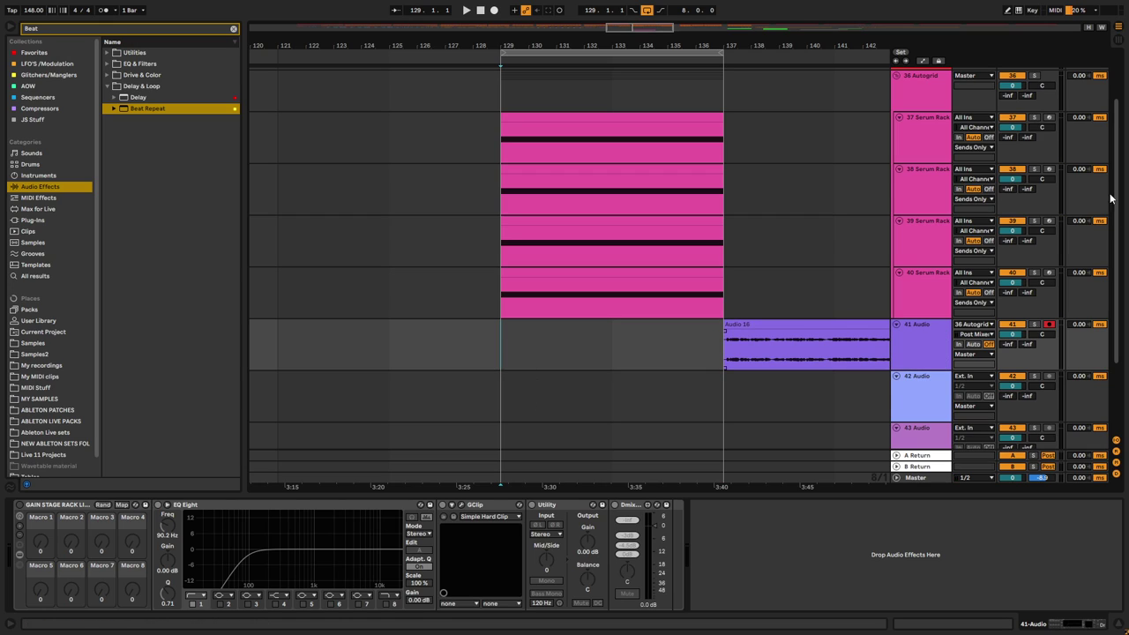
Audition the 36 Autogrid track's output from bar 129 while watching the AUTOGRID4 device, and stop playback.
{"action": "left_click", "coordinate": [921, 87]}
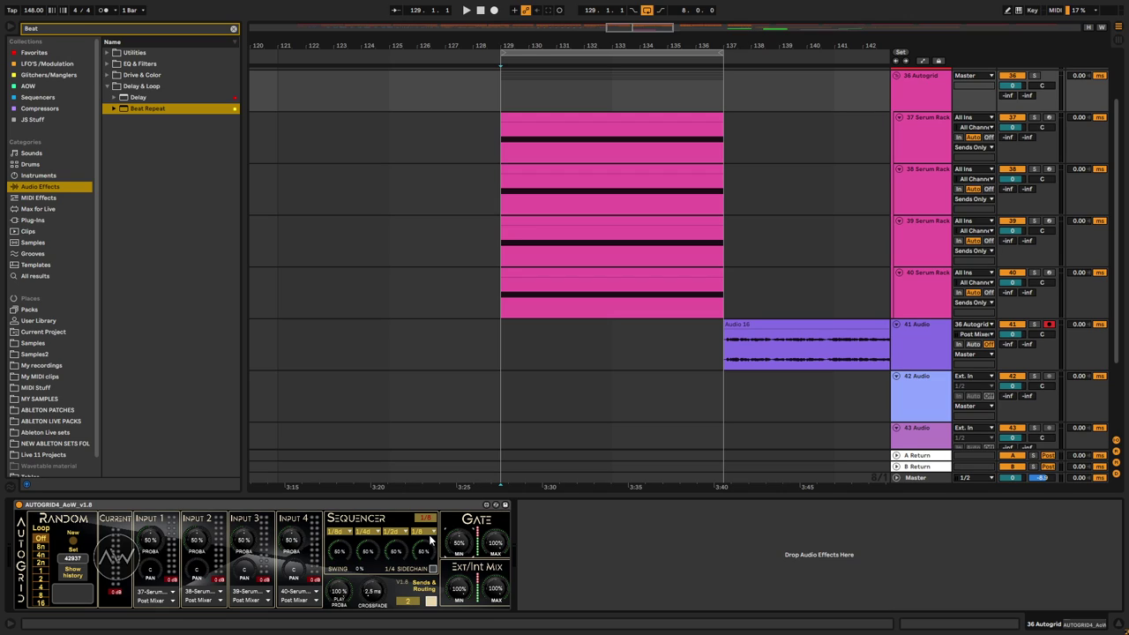
{"action": "left_click", "coordinate": [502, 356]}
{"action": "left_click", "coordinate": [923, 78]}
{"action": "key", "text": "space"}
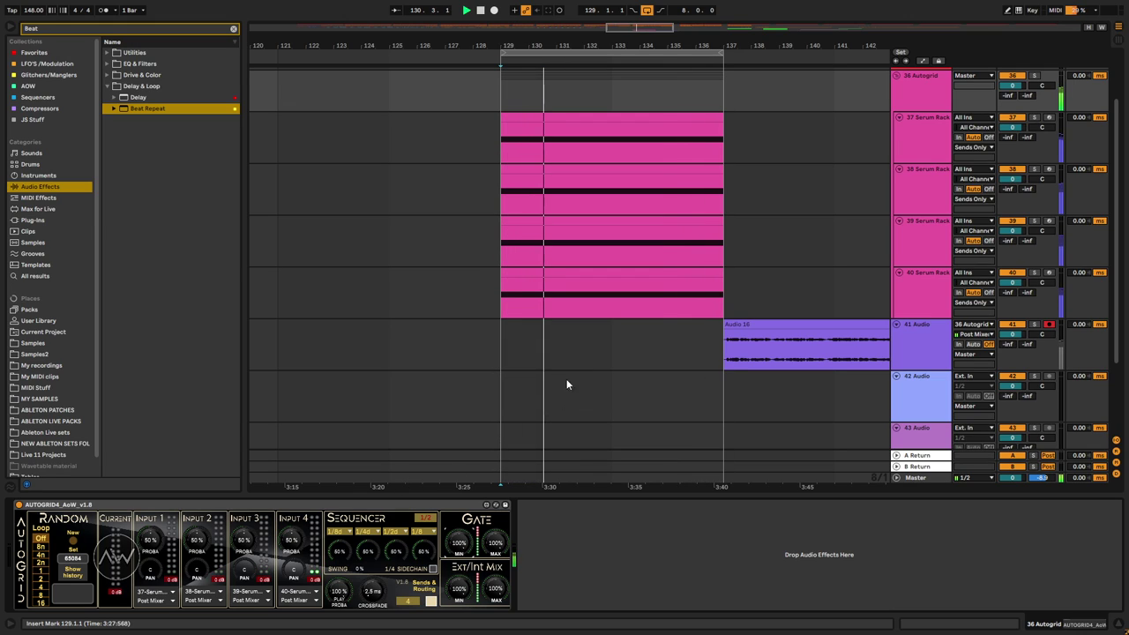
{"action": "left_click", "coordinate": [507, 357]}
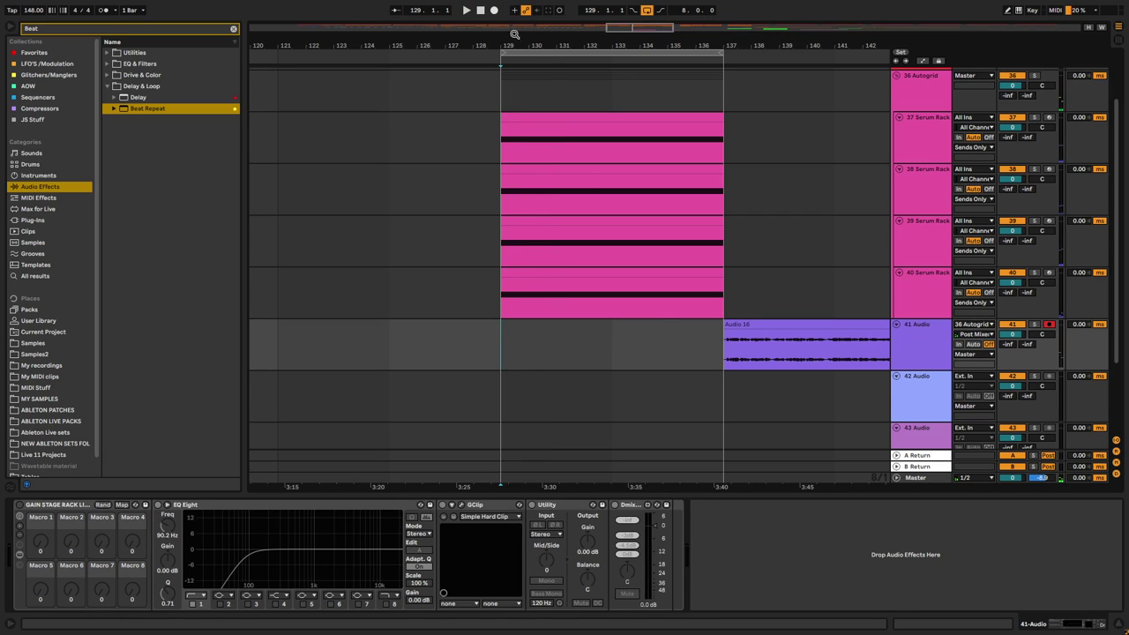
{"action": "key", "text": "ctrl+t"}
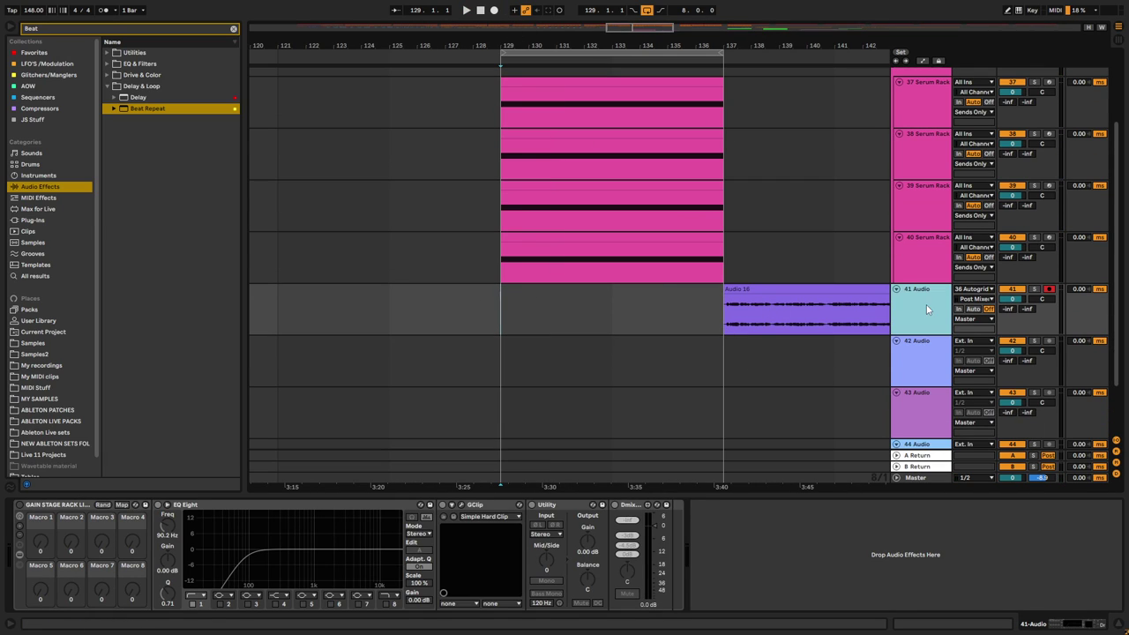
{"action": "left_click", "coordinate": [970, 291]}
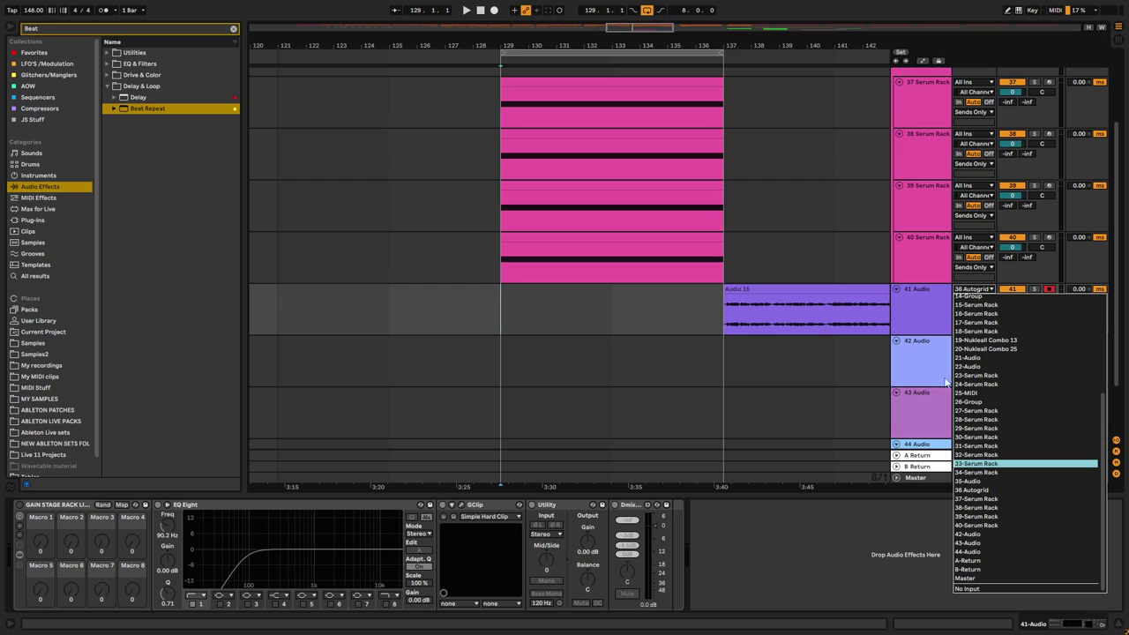
{"action": "key", "text": "Escape"}
{"action": "key", "text": "ctrl+z"}
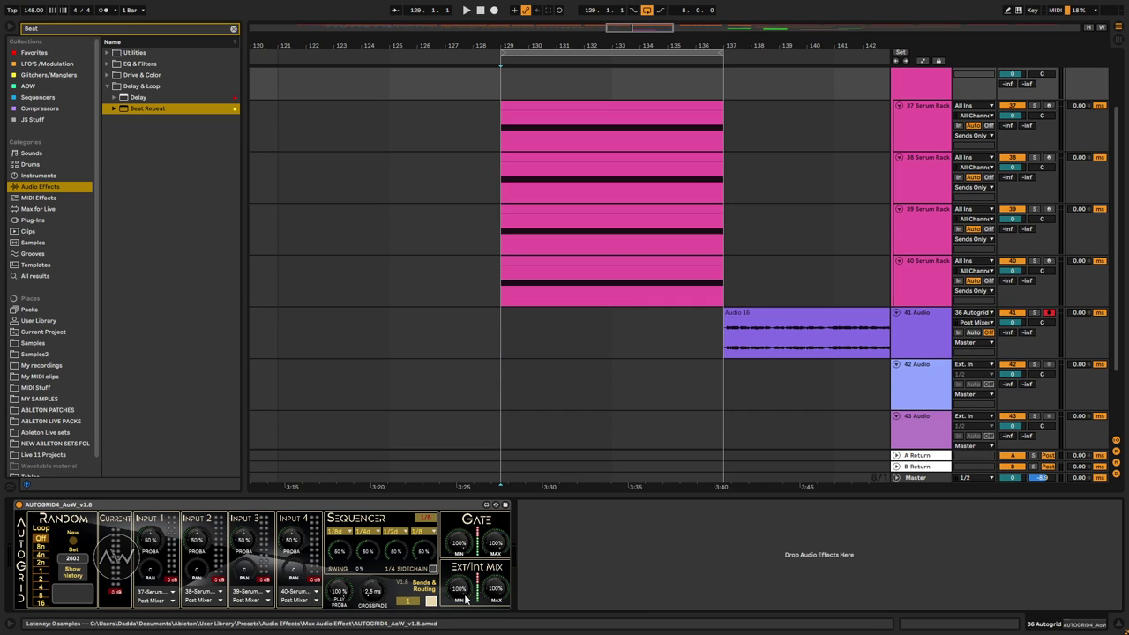
In AUTOGRID4's Sends & Routing window, reroute outputs 1, 2, 3 and 4 to 41-Audio, 42-Audio, 43-Audio and 44-Audio.
{"action": "left_click", "coordinate": [430, 601]}
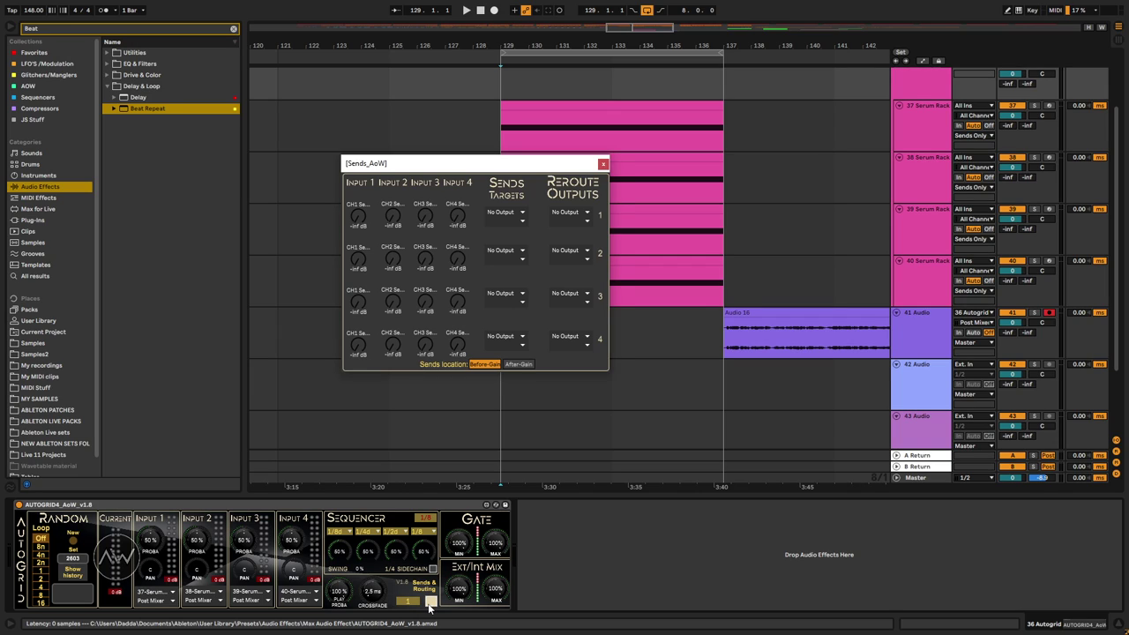
{"action": "left_click", "coordinate": [558, 211]}
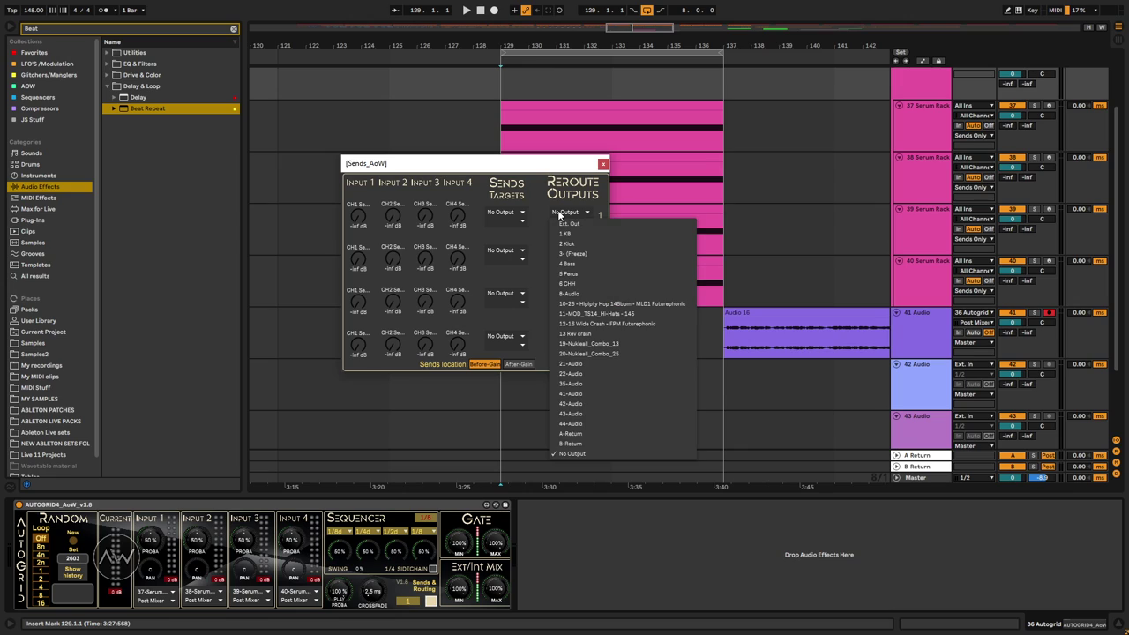
{"action": "left_click", "coordinate": [586, 393]}
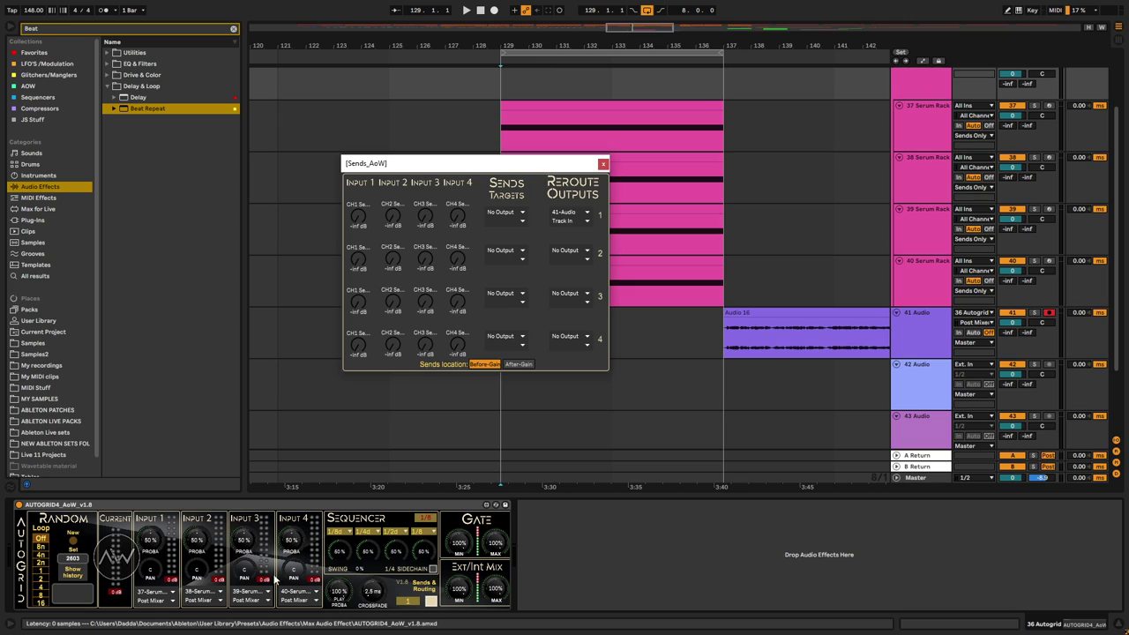
{"action": "left_click", "coordinate": [554, 251]}
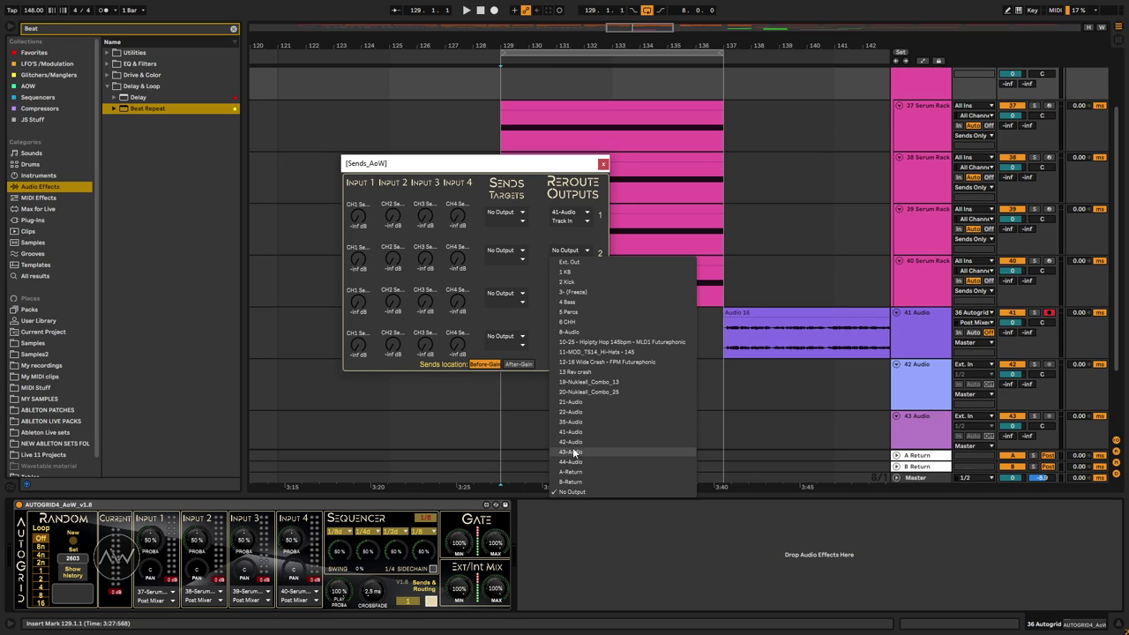
{"action": "key", "text": "Escape"}
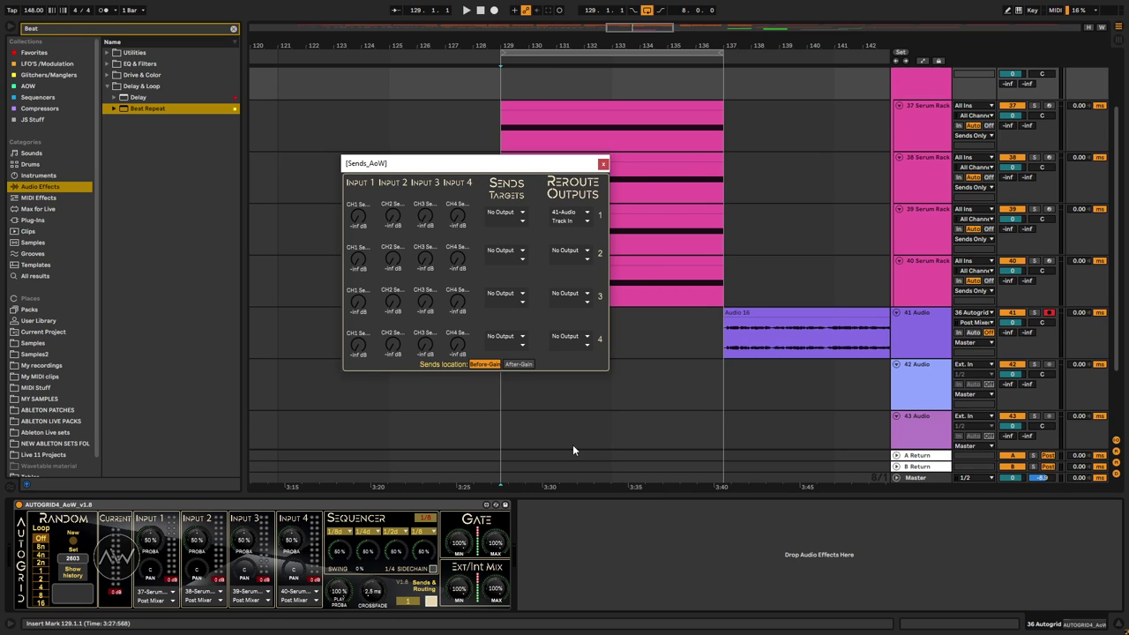
{"action": "left_click", "coordinate": [572, 301]}
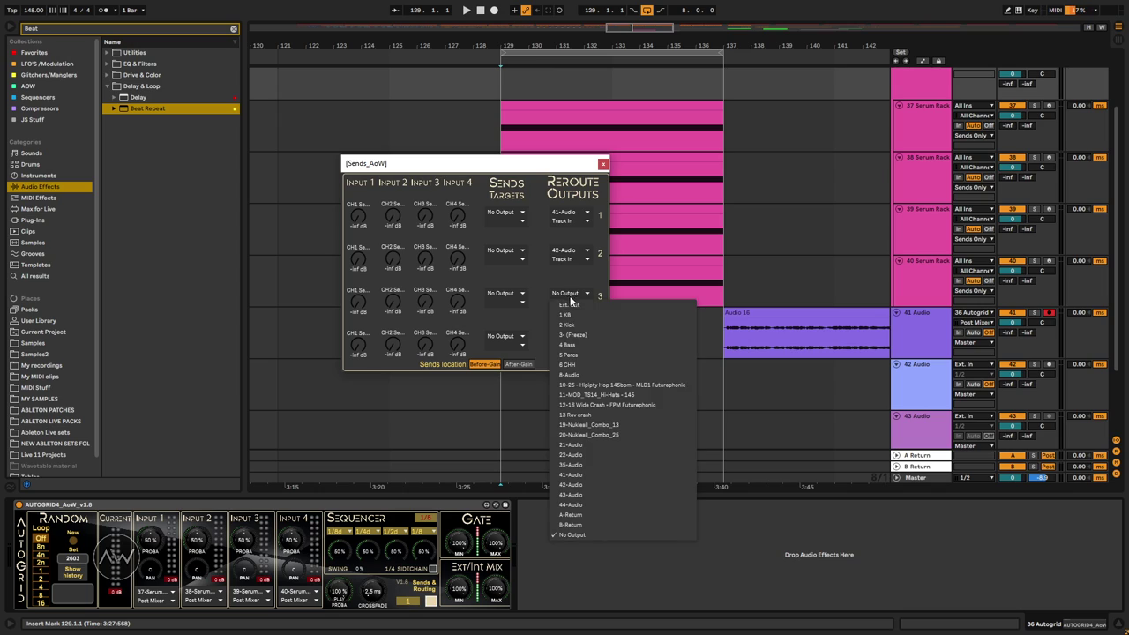
{"action": "left_click", "coordinate": [584, 495]}
{"action": "left_click", "coordinate": [579, 341]}
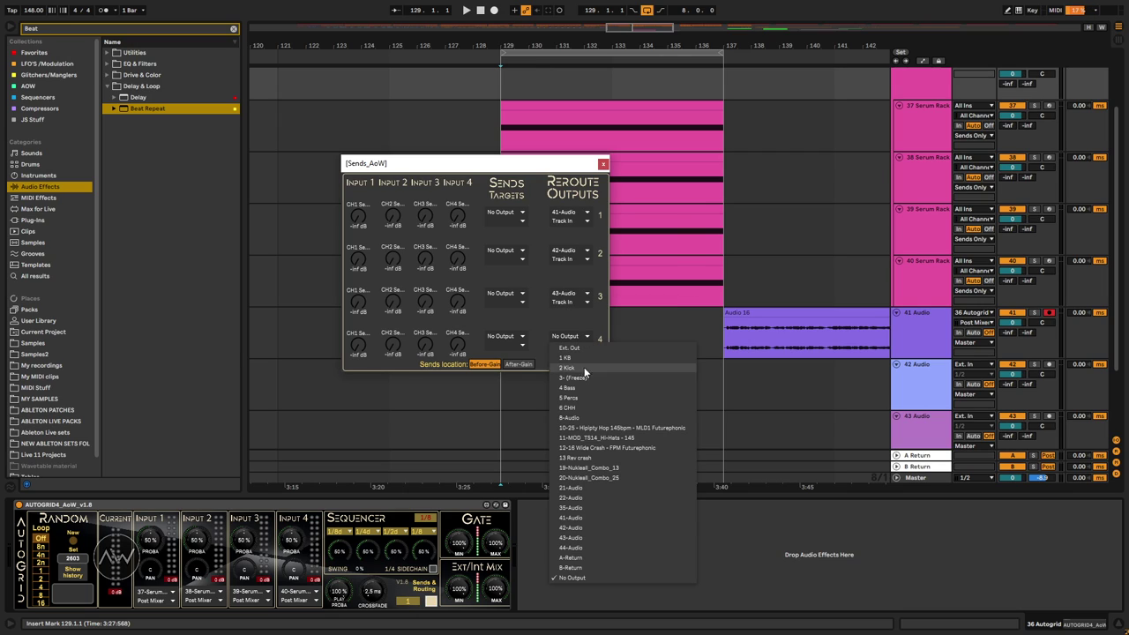
{"action": "left_click", "coordinate": [592, 544]}
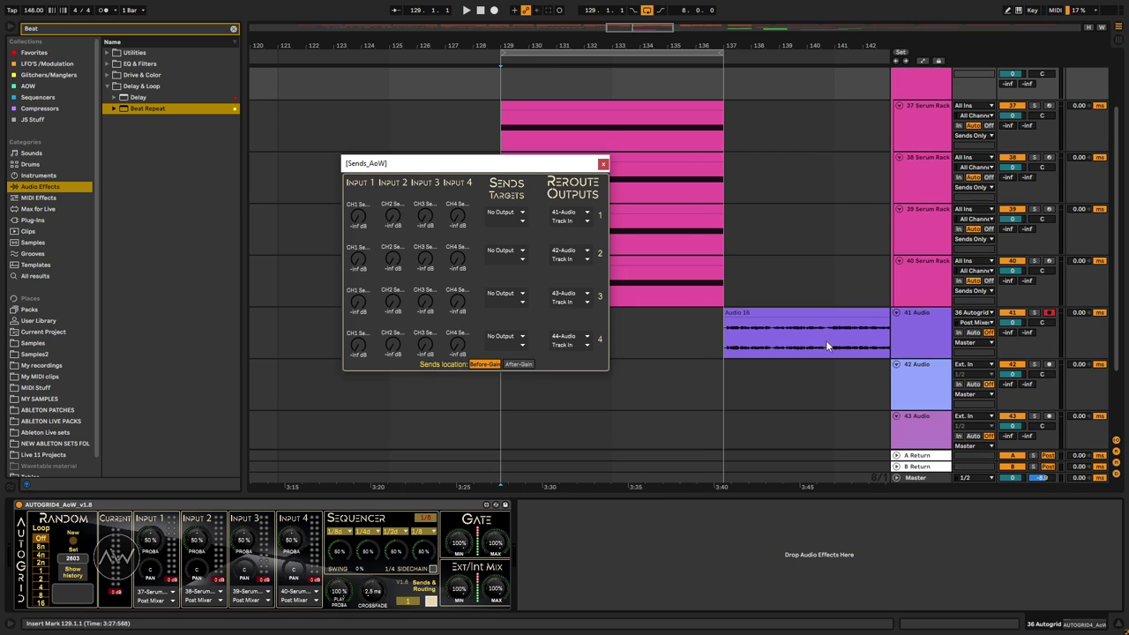
Set the 41 Audio track's input to No Input and arm the 42, 43 and 44 Audio tracks for recording.
{"action": "left_click", "coordinate": [977, 316]}
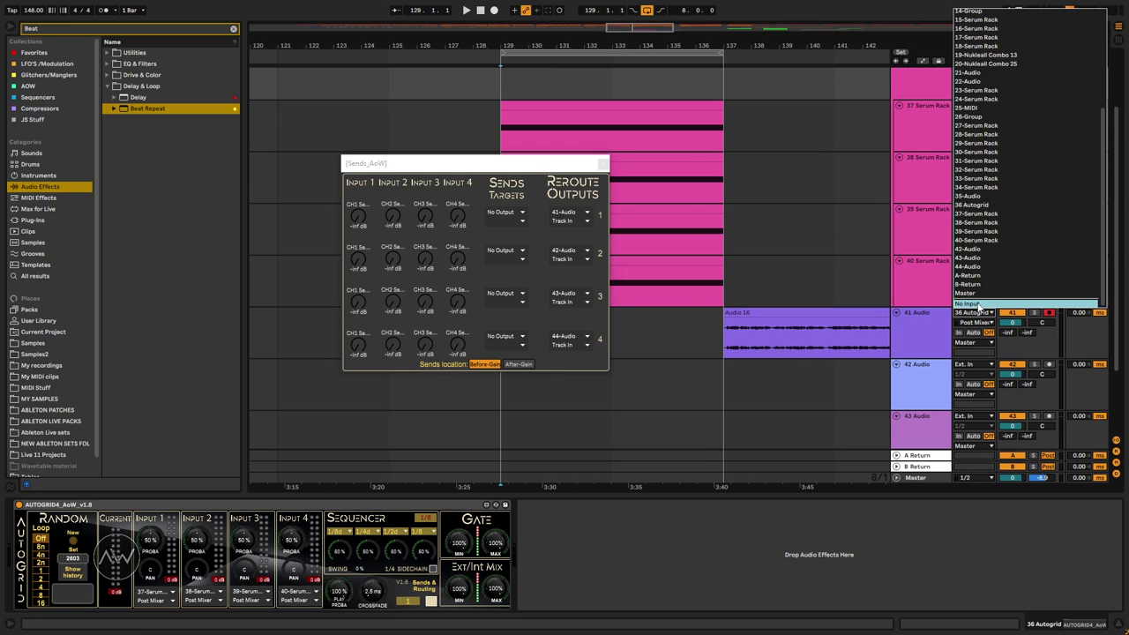
{"action": "left_click", "coordinate": [978, 308]}
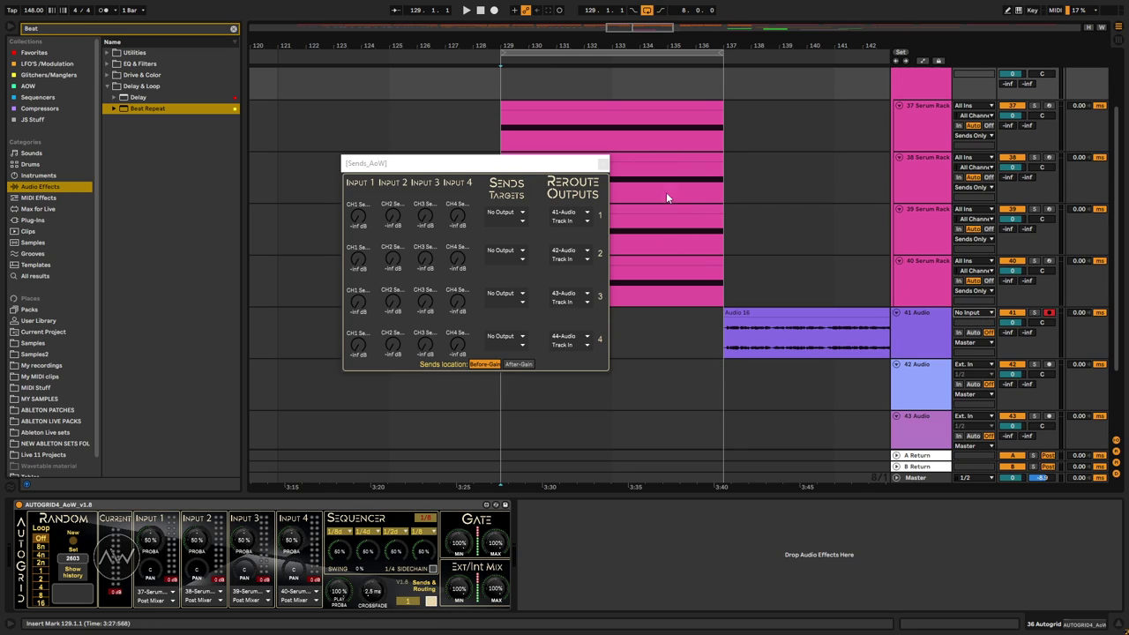
{"action": "left_click", "coordinate": [1050, 365]}
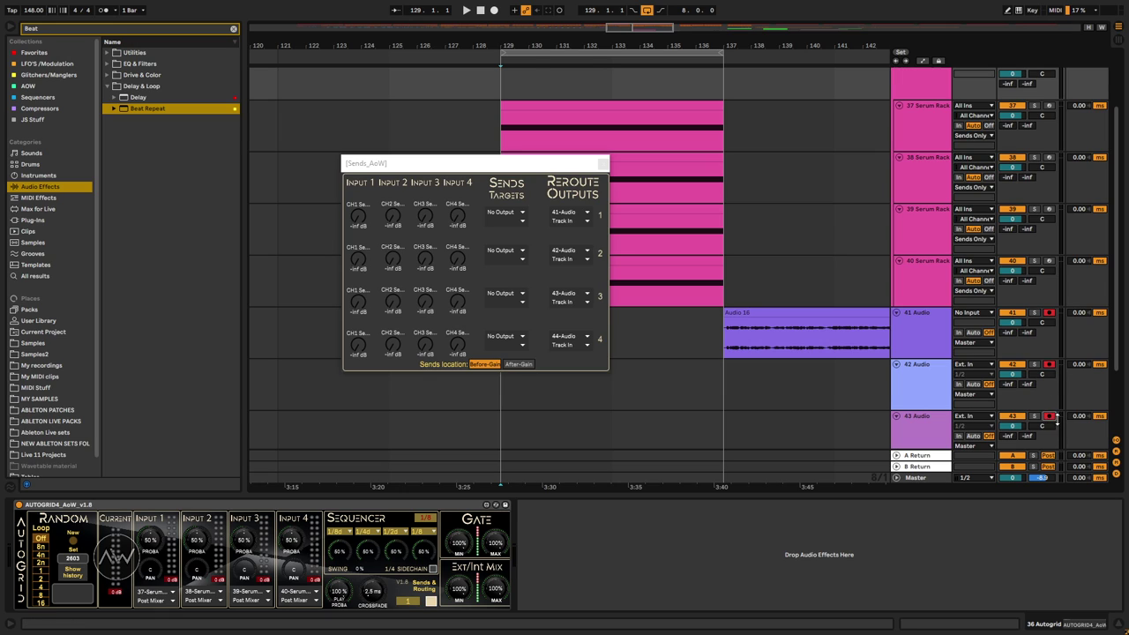
{"action": "key", "text": "ctrl+t"}
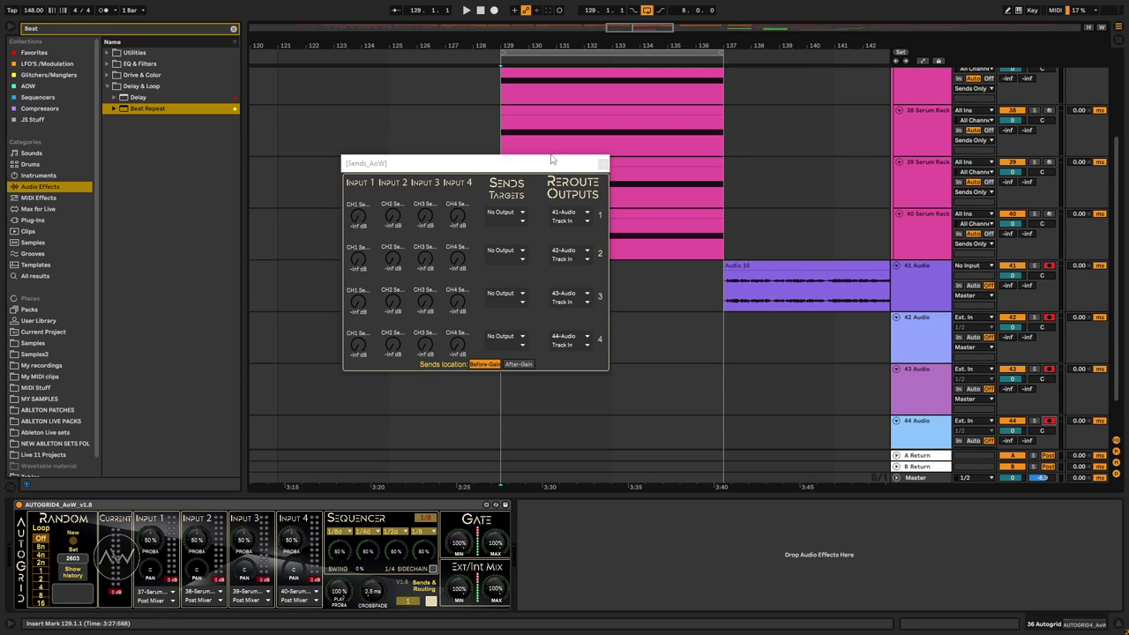
Record the four rerouted AUTOGRID4 outputs onto the 41 to 44 Audio tracks, looping over bars 129 to 137.
{"action": "left_click_drag", "start_coordinate": [553, 163], "coordinate": [315, 154]}
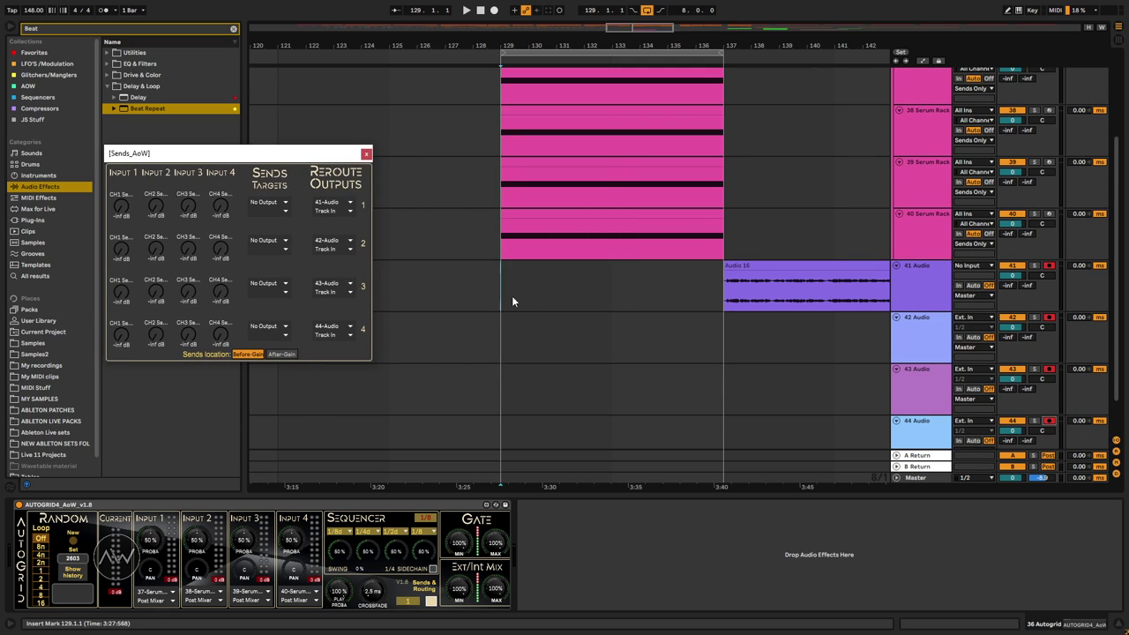
{"action": "left_click", "coordinate": [495, 11]}
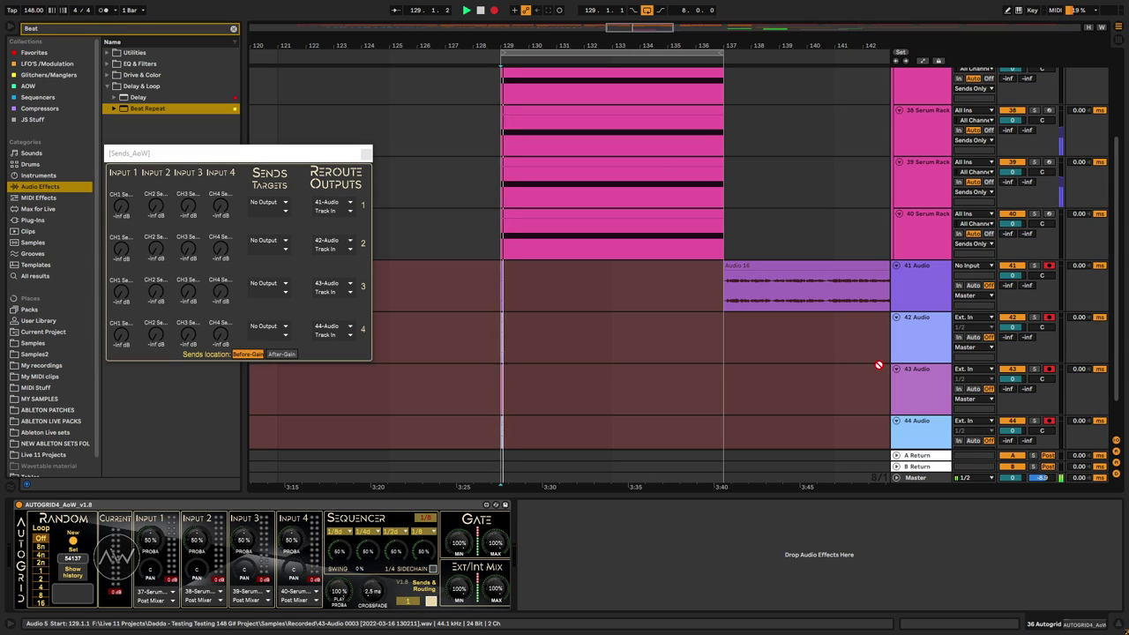
{"action": "scroll", "coordinate": [536, 396], "scroll_direction": "up", "scroll_amount": 3, "text": "ctrl"}
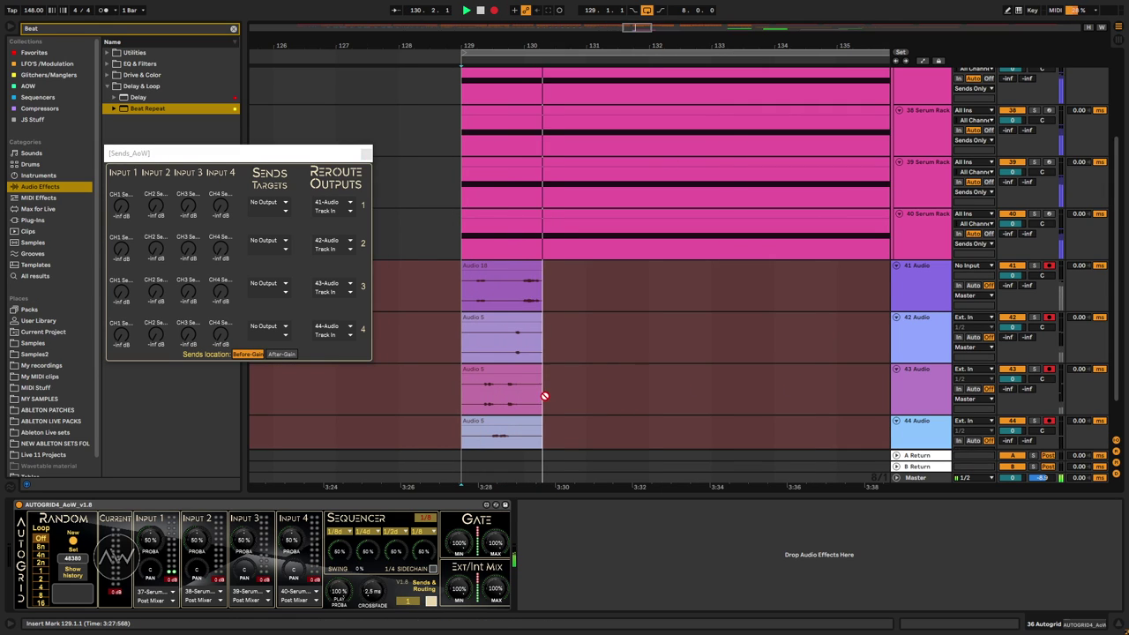
{"action": "scroll", "coordinate": [544, 396], "scroll_direction": "down", "scroll_amount": 2}
{"action": "scroll", "coordinate": [540, 396], "scroll_direction": "down", "scroll_amount": 3, "text": "ctrl"}
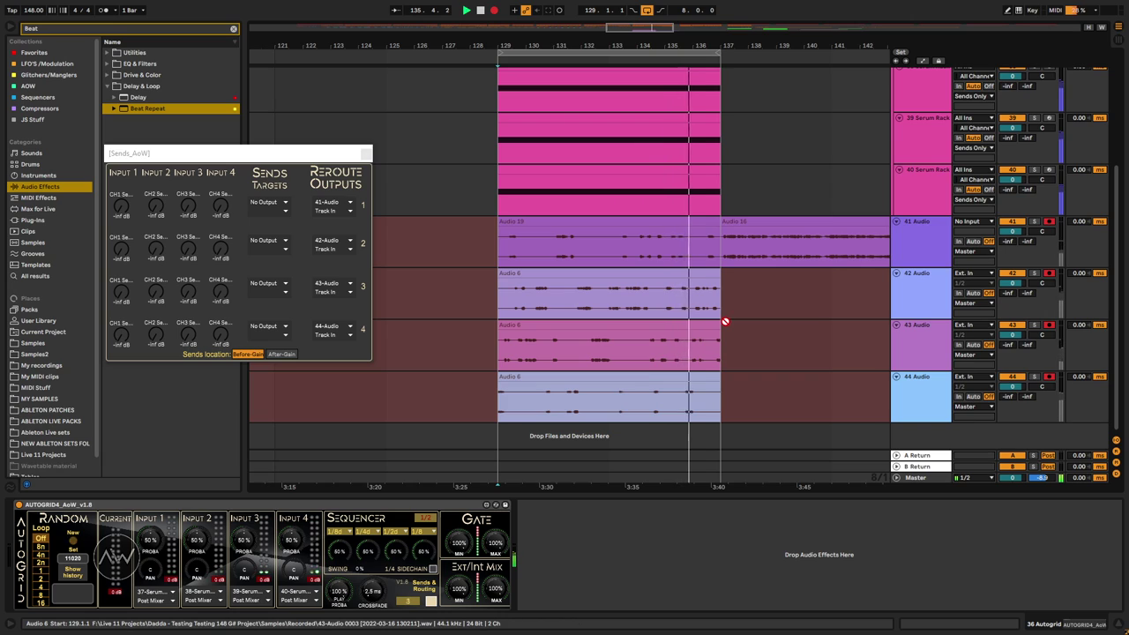
{"action": "key", "text": "z"}
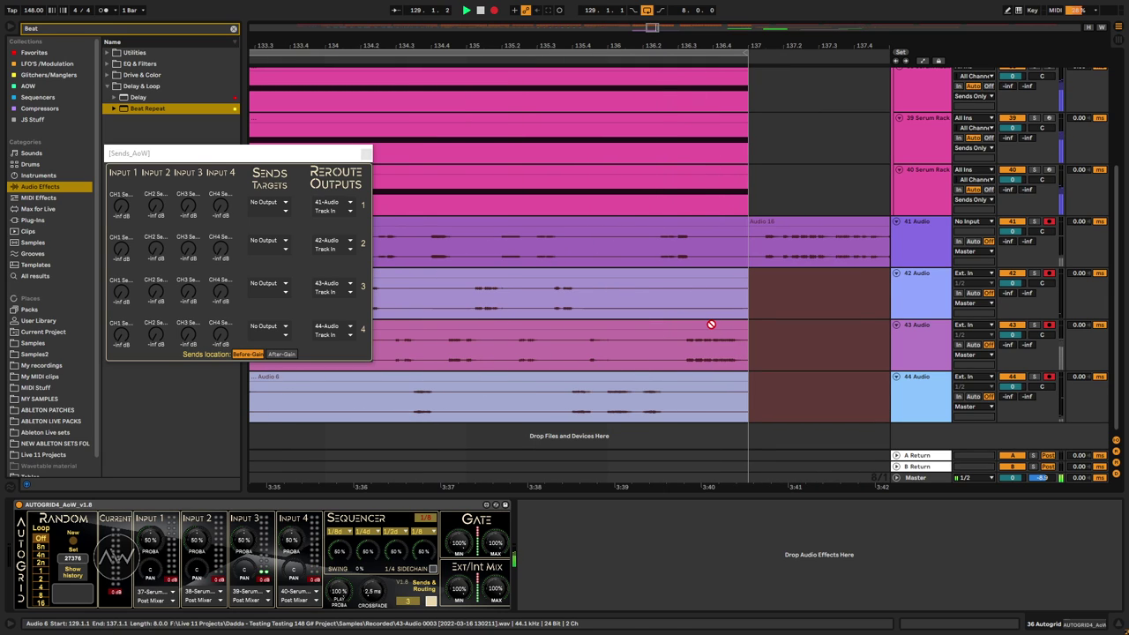
{"action": "key", "text": "x"}
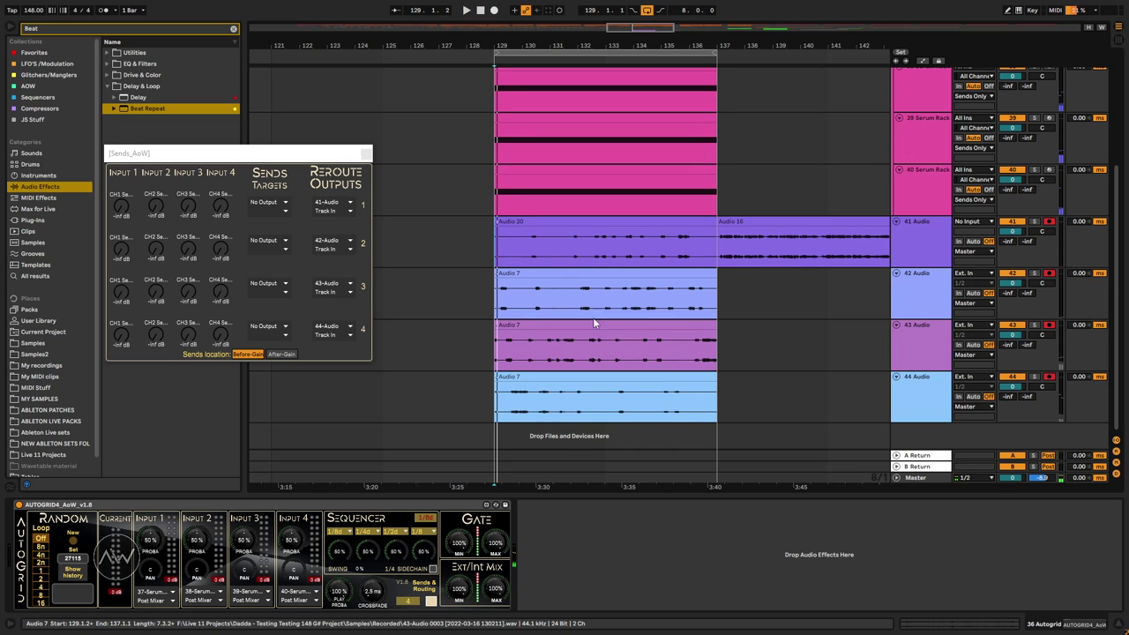
Extend the starts of the newly recorded clips on the 41 to 44 Audio tracks to bar 129, and close the Sends window.
{"action": "left_click", "coordinate": [499, 222]}
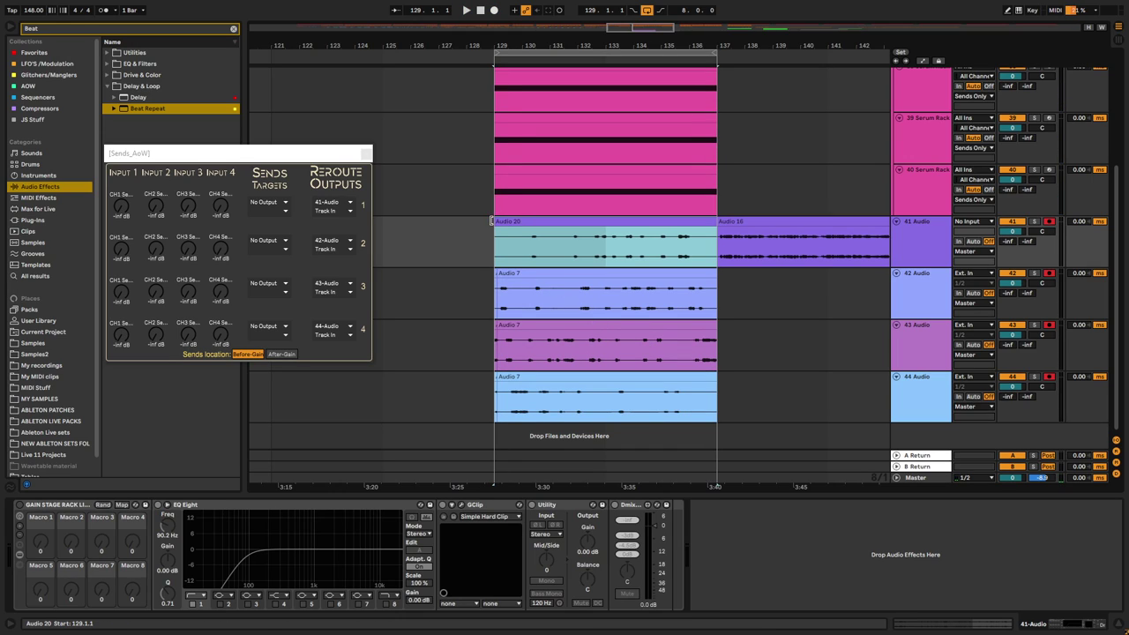
{"action": "left_click", "coordinate": [503, 284]}
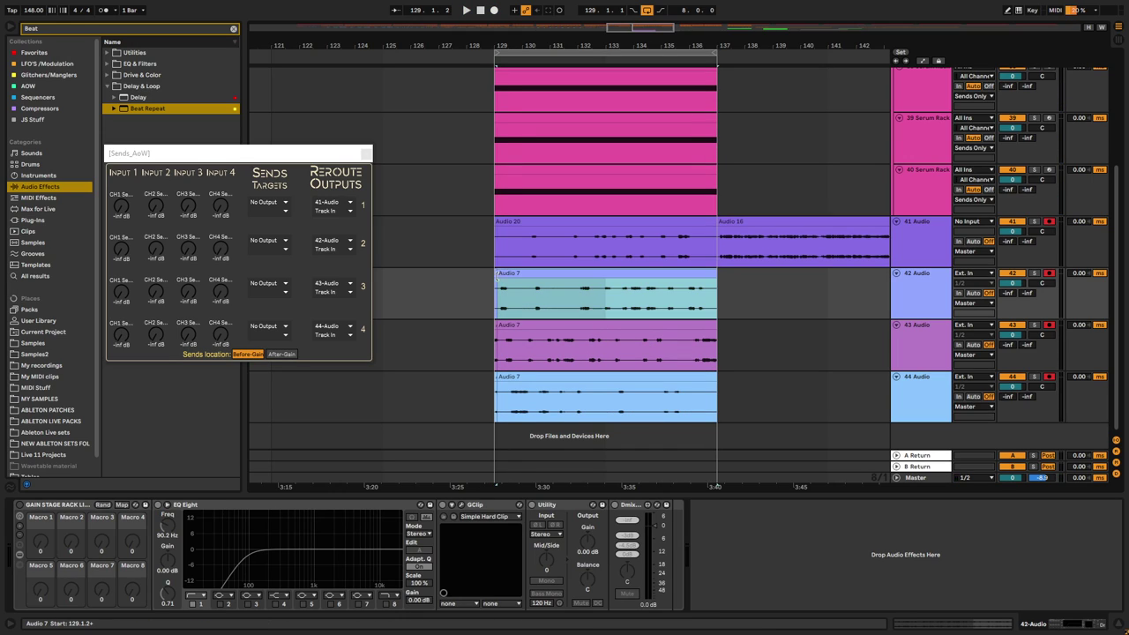
{"action": "left_click", "coordinate": [496, 328]}
{"action": "left_click", "coordinate": [498, 380]}
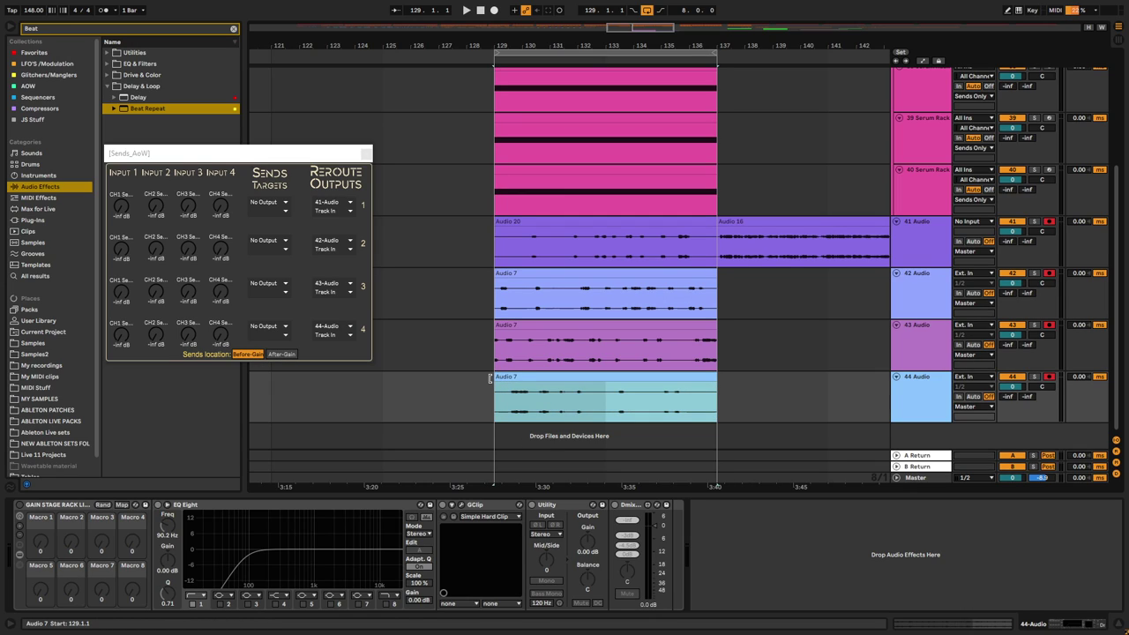
{"action": "left_click", "coordinate": [367, 154]}
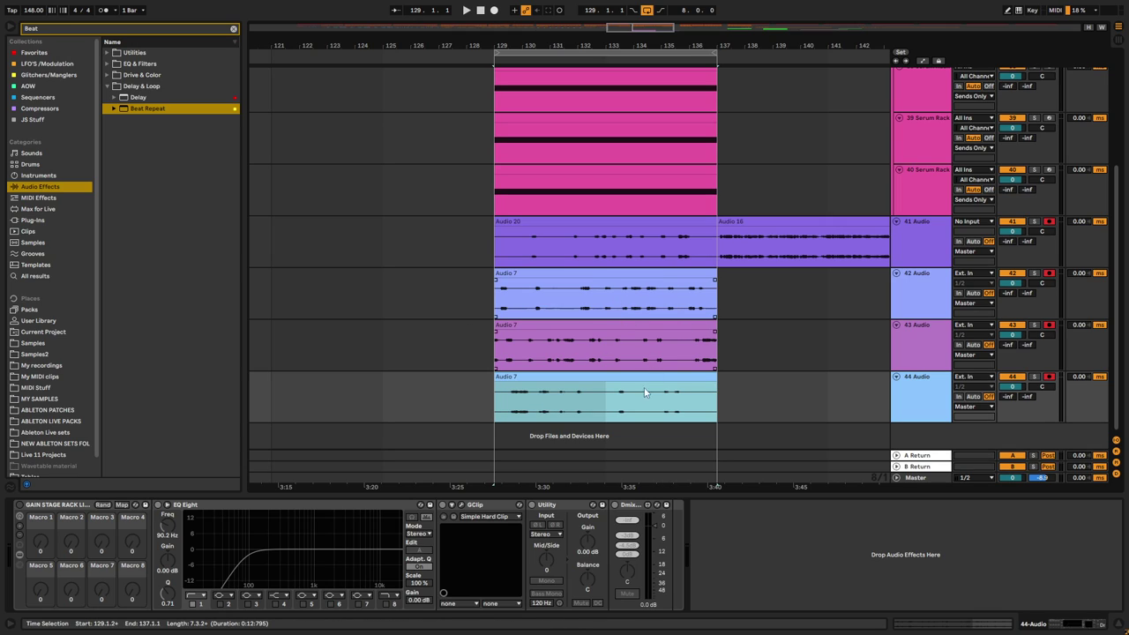
Deactivate the 36 Autogrid track, leaving no track soloed, and play back the recorded clips on the 41 to 44 Audio tracks.
{"action": "left_click", "coordinate": [1033, 221]}
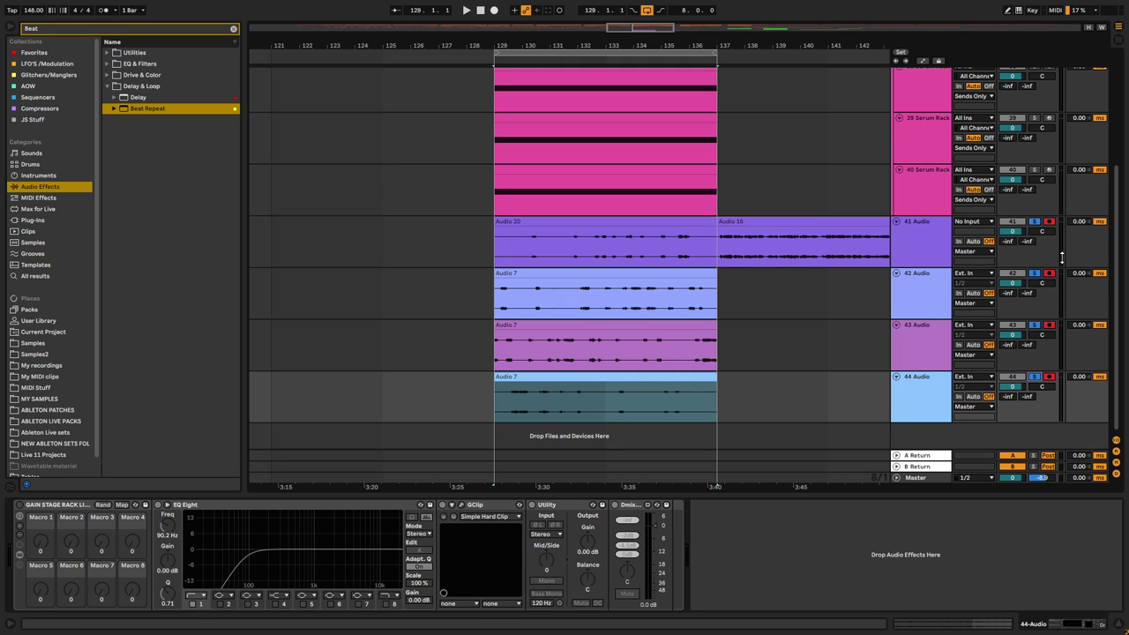
{"action": "scroll", "coordinate": [1029, 126], "scroll_direction": "up", "scroll_amount": 5}
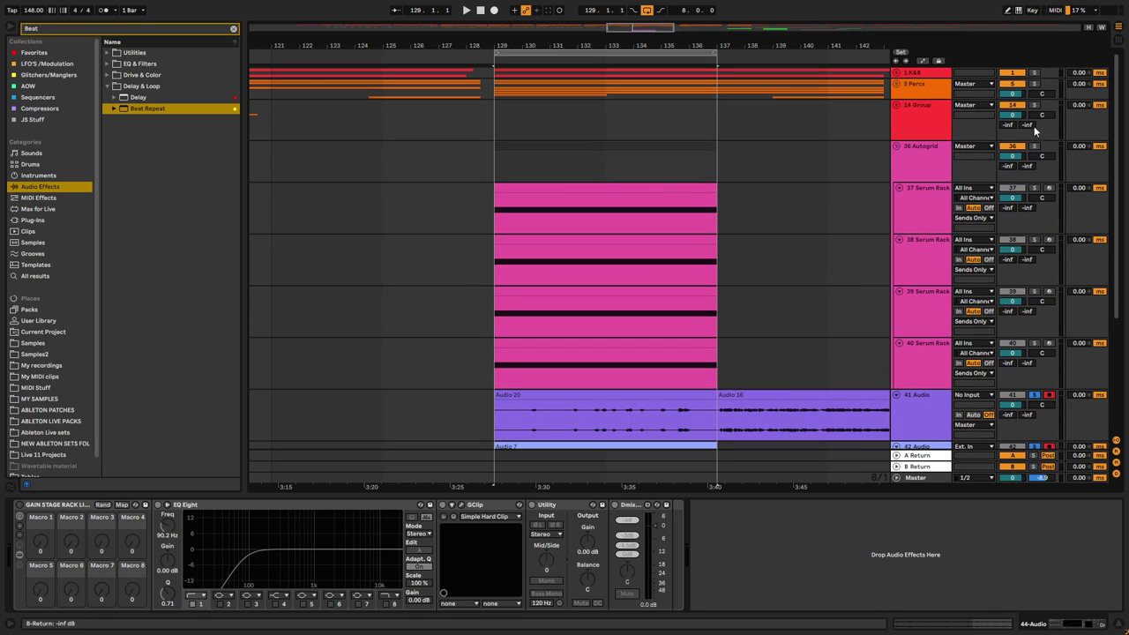
{"action": "left_click", "coordinate": [1034, 394]}
{"action": "scroll", "coordinate": [704, 348], "scroll_direction": "down", "scroll_amount": 2}
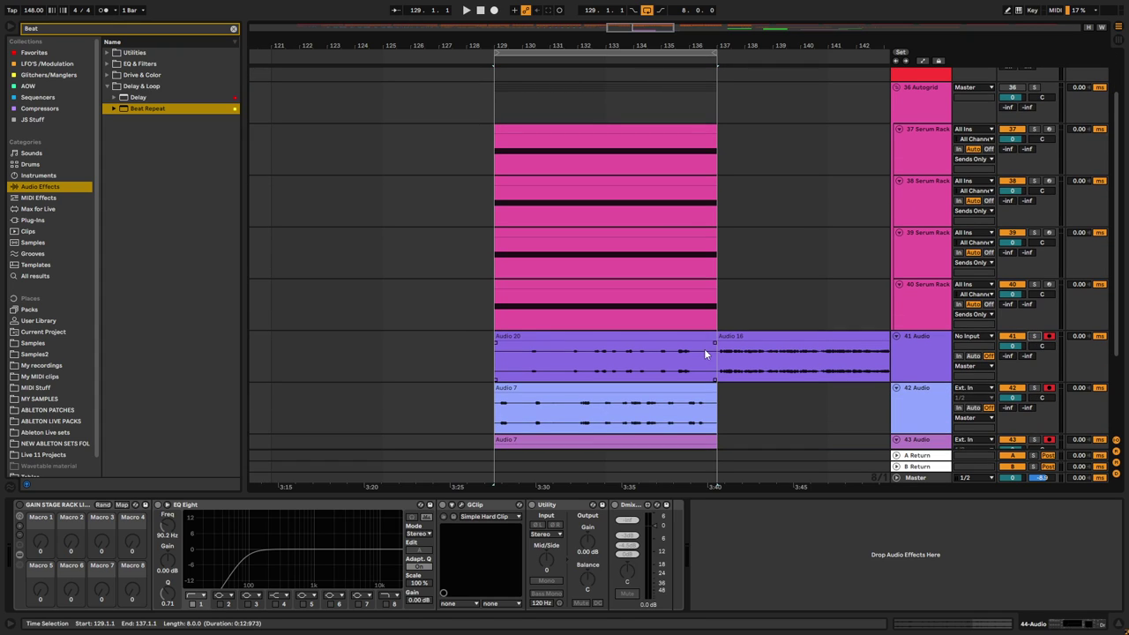
{"action": "key", "text": "space"}
{"action": "scroll", "coordinate": [693, 242], "scroll_direction": "down", "scroll_amount": 3}
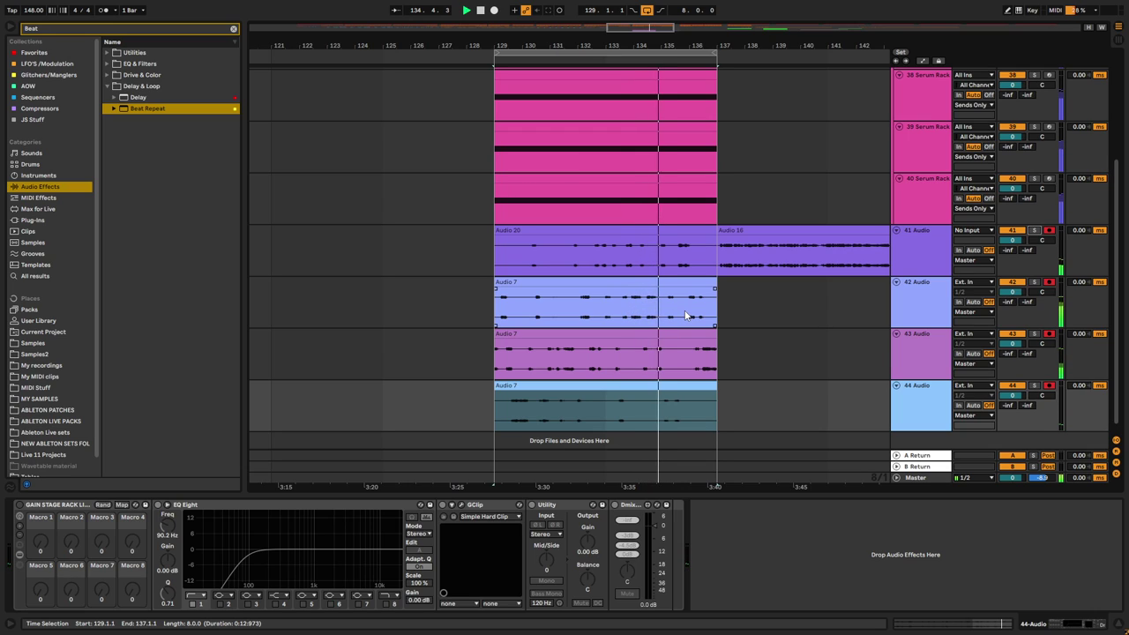
Slip the audio content inside the bar 129 clips on the 41 to 44 Audio tracks, and audition the new combination.
{"action": "left_click", "coordinate": [584, 258]}
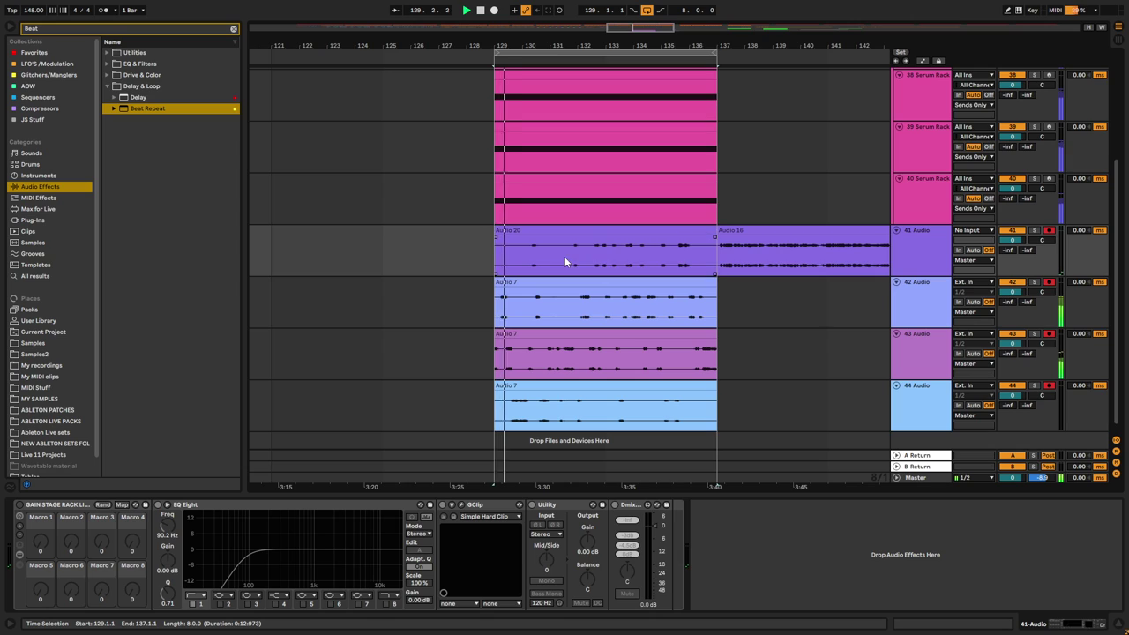
{"action": "left_click", "coordinate": [579, 233]}
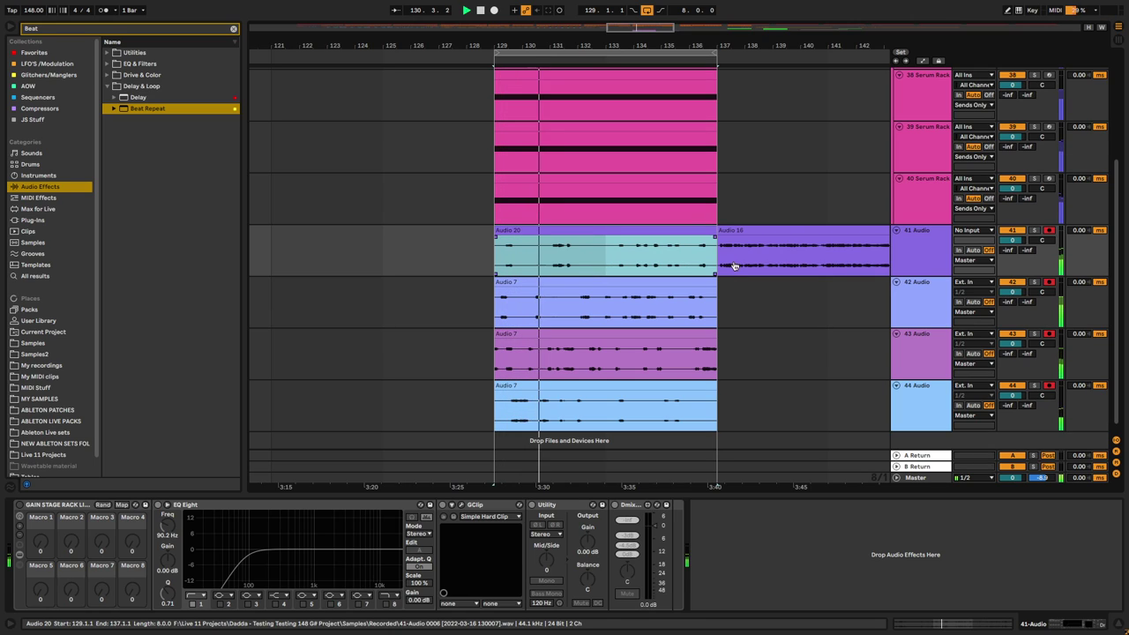
{"action": "left_click", "coordinate": [645, 296]}
{"action": "left_click", "coordinate": [577, 296]}
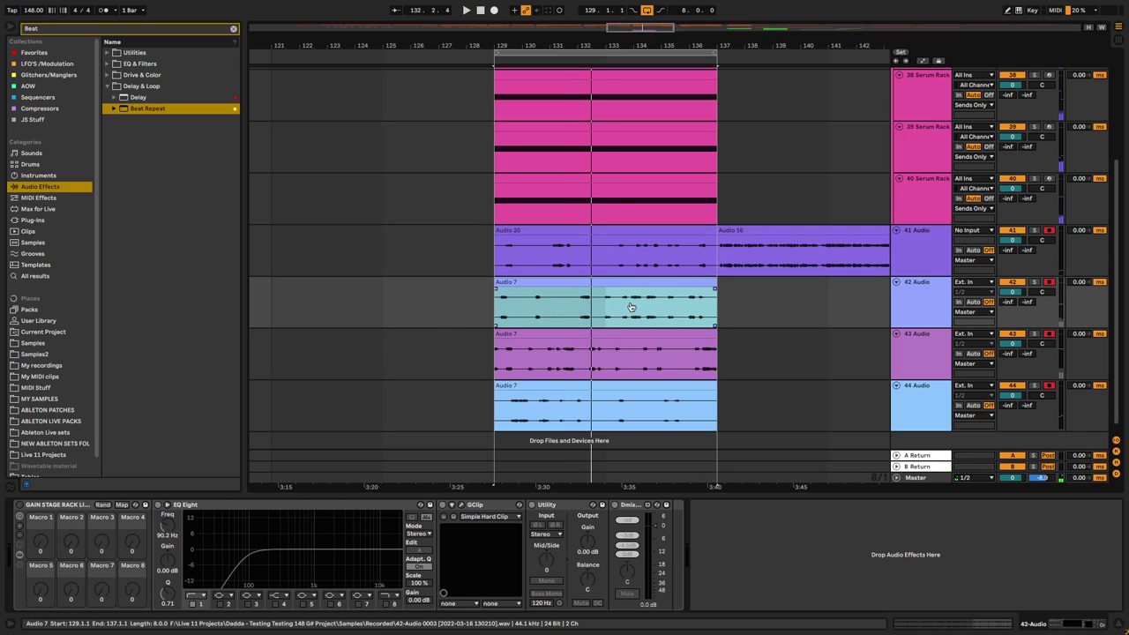
{"action": "left_click", "coordinate": [601, 363]}
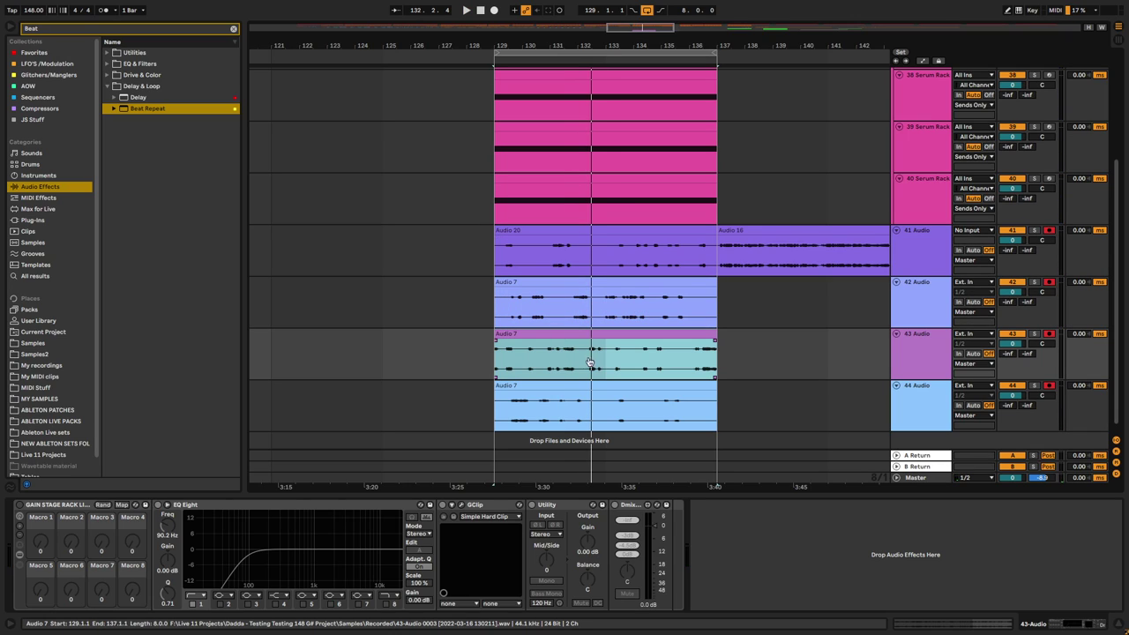
{"action": "left_click", "coordinate": [583, 403]}
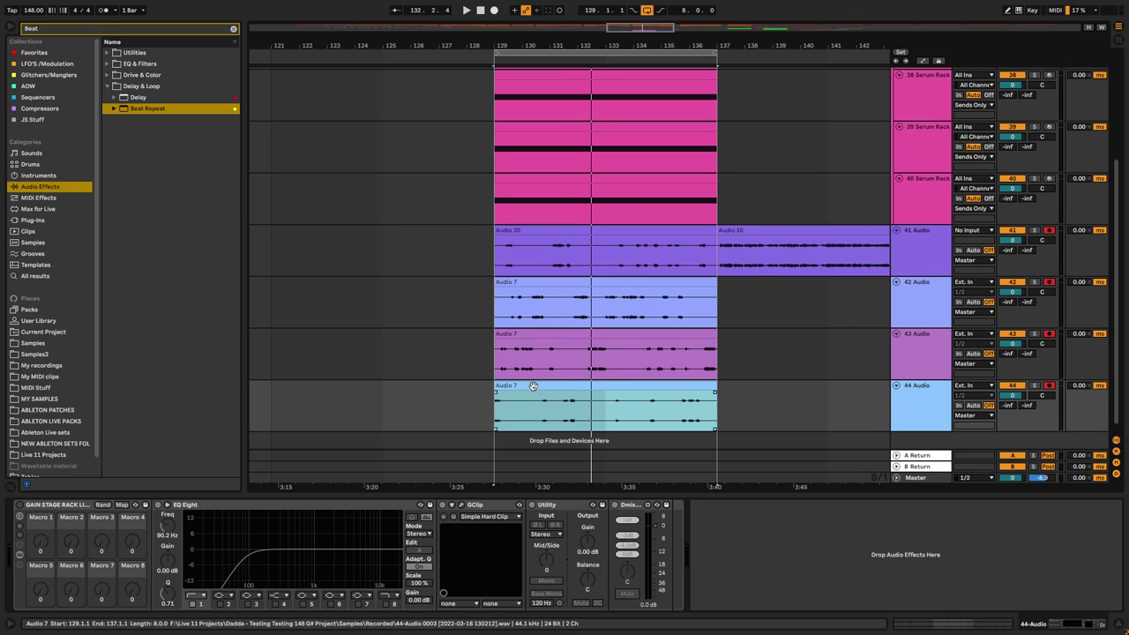
{"action": "key", "text": "space"}
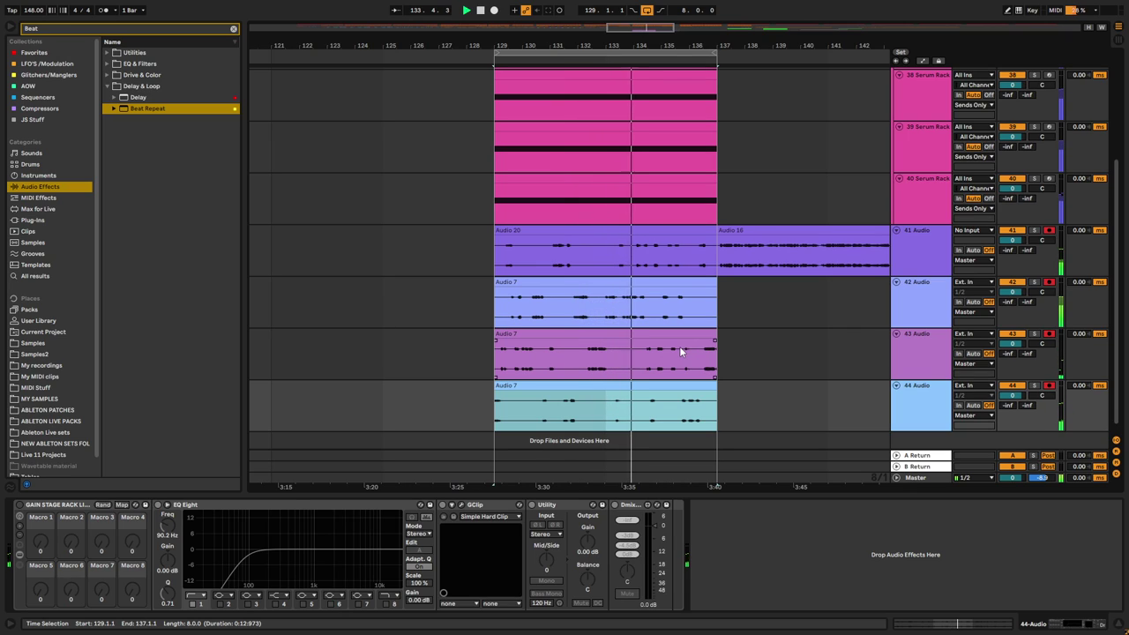
{"action": "left_click", "coordinate": [683, 324]}
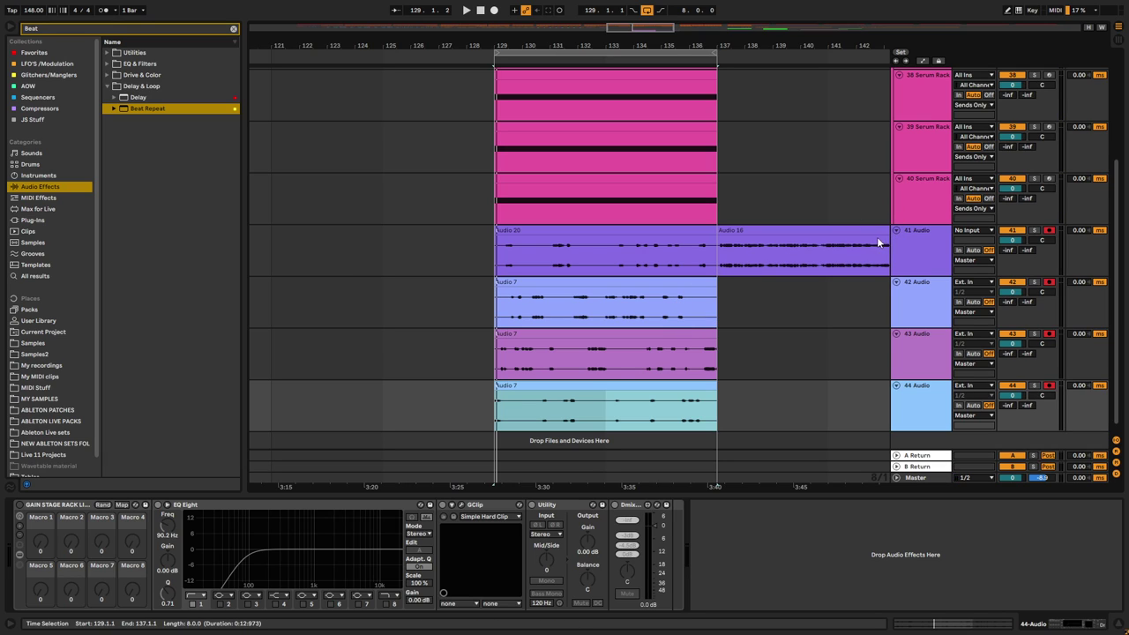
Show the 36 Autogrid track's AUTOGRID4 device, and reactivate and solo that track.
{"action": "scroll", "coordinate": [903, 217], "scroll_direction": "up", "scroll_amount": 3}
{"action": "left_click", "coordinate": [921, 97]}
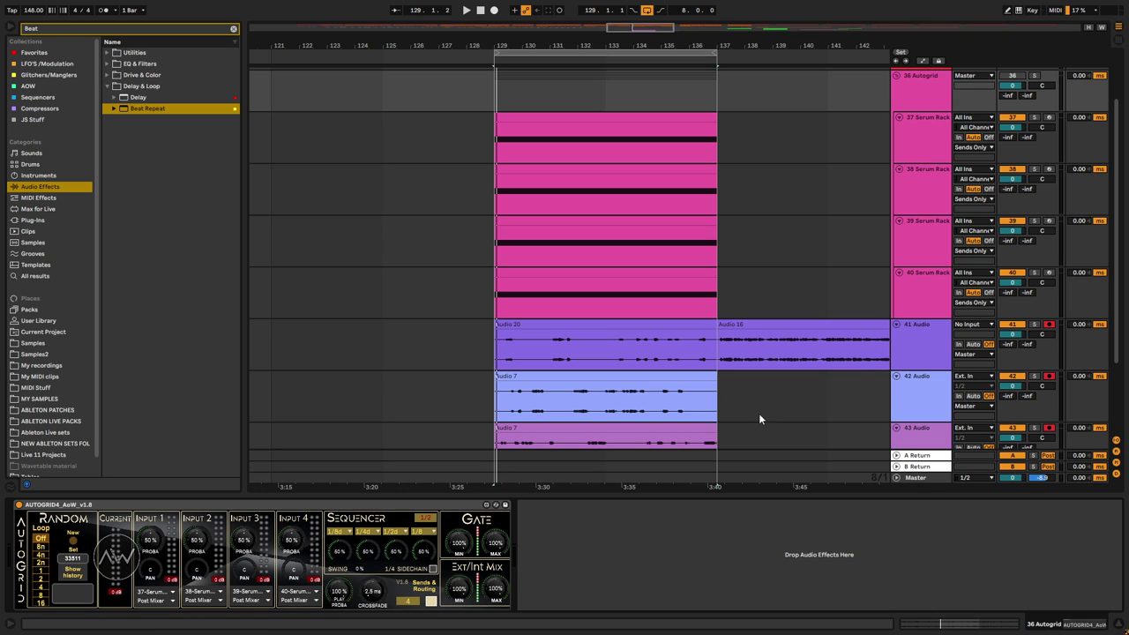
{"action": "left_click", "coordinate": [1036, 78]}
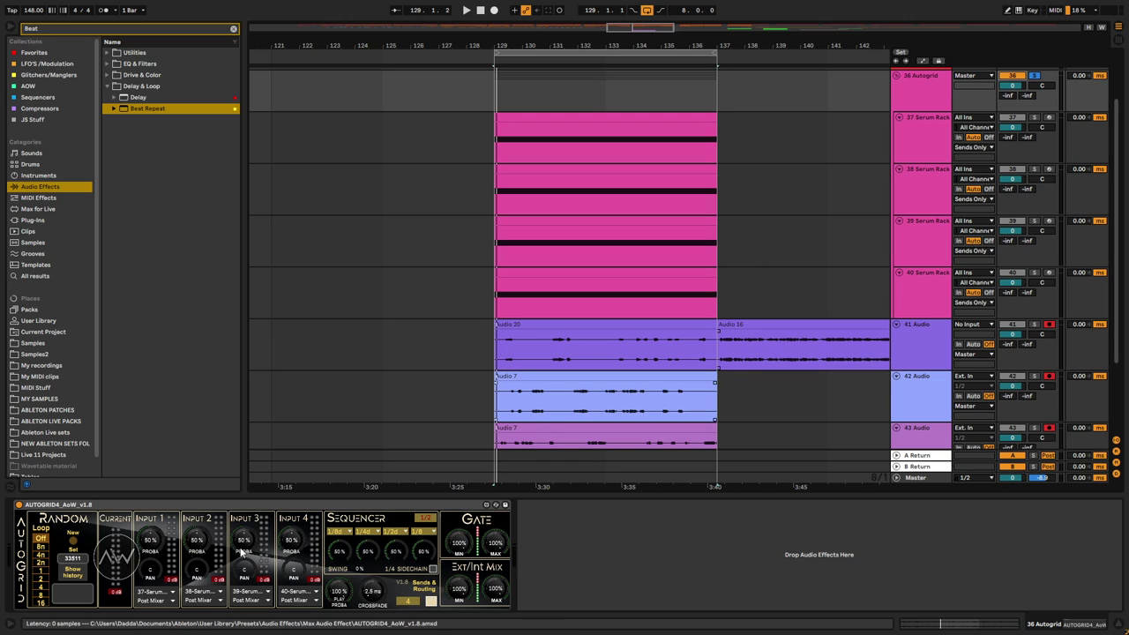
Switch on the AUTOGRID4 sequencer's 1/4 sidechain and start playback.
{"action": "left_click", "coordinate": [433, 569]}
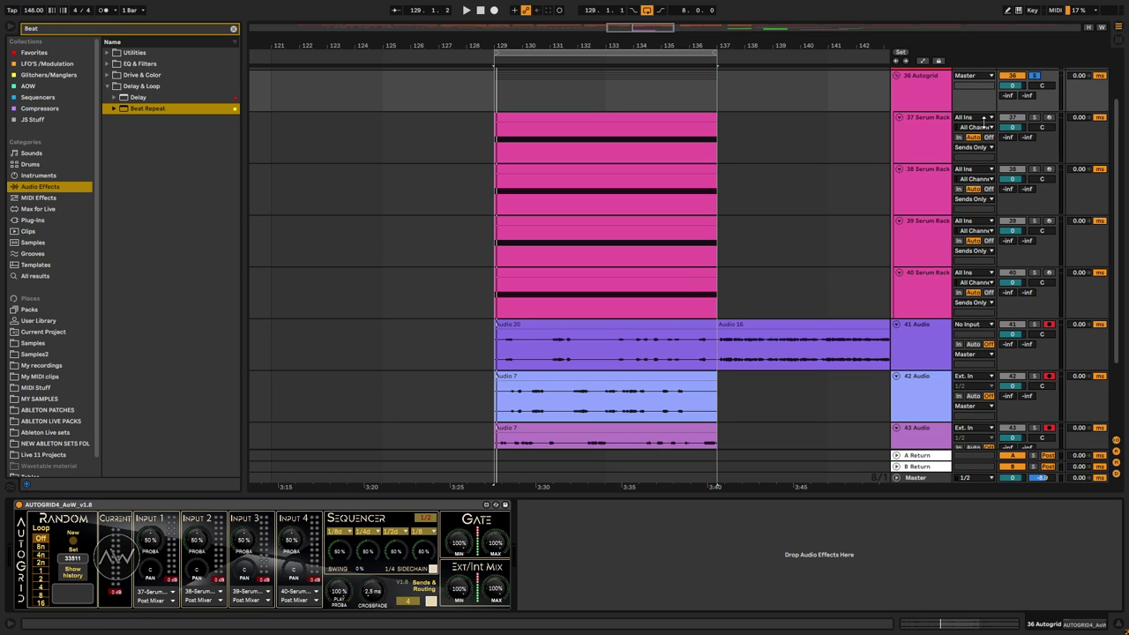
{"action": "key", "text": "space"}
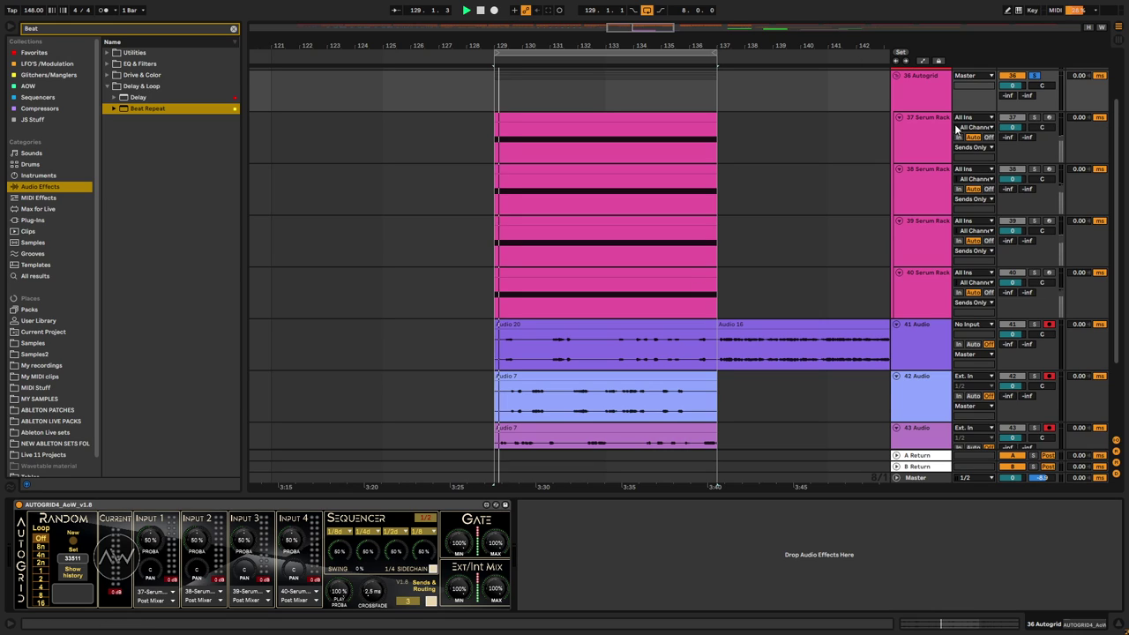
Unsolo the 36 Autogrid track and deactivate the 41 to 44 Audio tracks.
{"action": "left_click", "coordinate": [1034, 75]}
{"action": "scroll", "coordinate": [1011, 326], "scroll_direction": "down", "scroll_amount": 3}
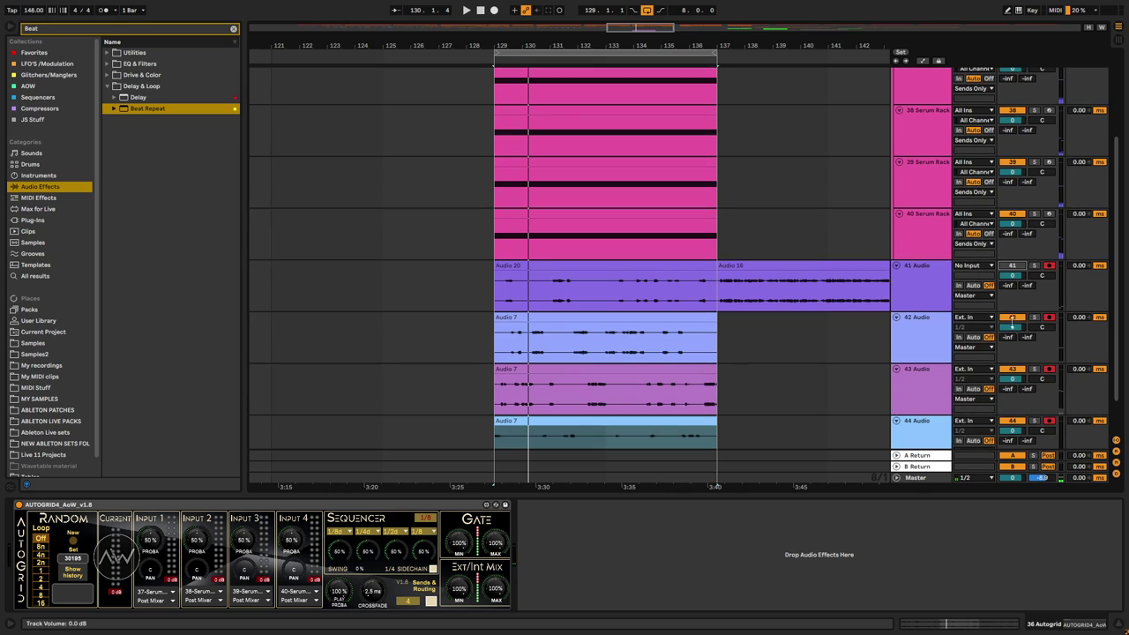
{"action": "scroll", "coordinate": [1013, 371], "scroll_direction": "down", "scroll_amount": 2}
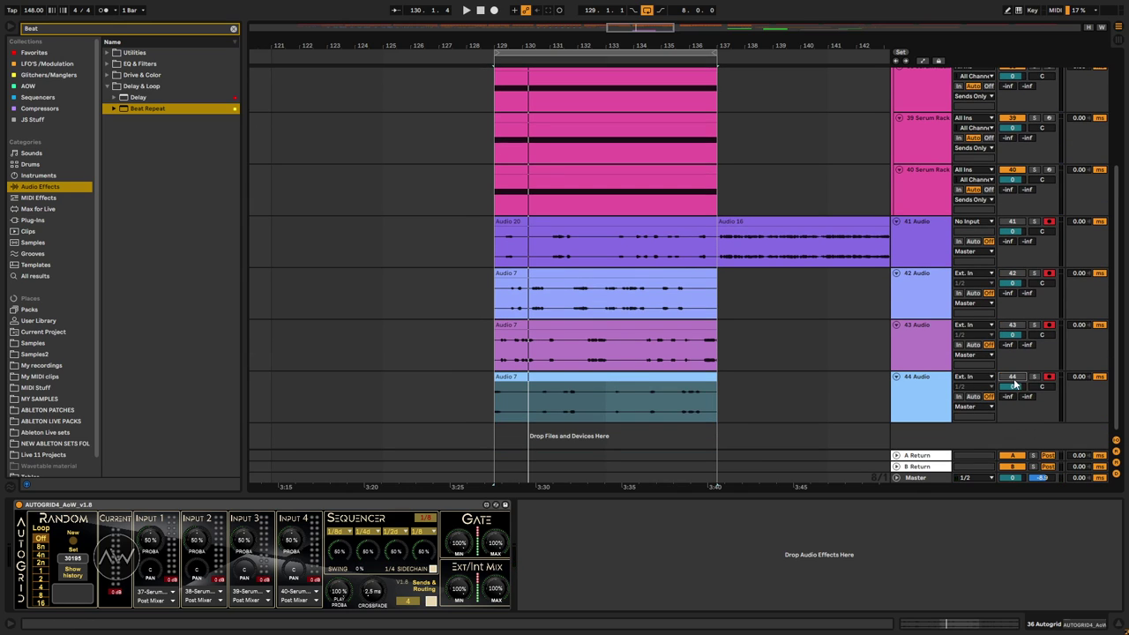
{"action": "scroll", "coordinate": [934, 97], "scroll_direction": "up", "scroll_amount": 4}
{"action": "scroll", "coordinate": [921, 110], "scroll_direction": "up", "scroll_amount": 2}
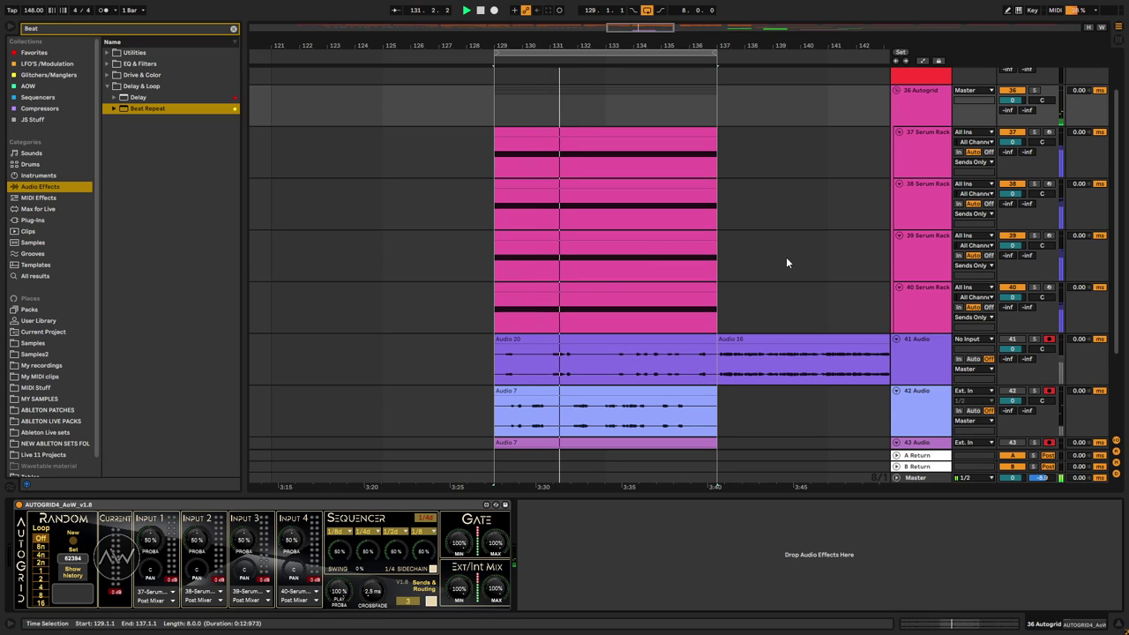
Switch off the 1/4 sidechain and audition the grid with Play Proba set to 55%.
{"action": "left_click", "coordinate": [388, 531]}
{"action": "left_click", "coordinate": [432, 572]}
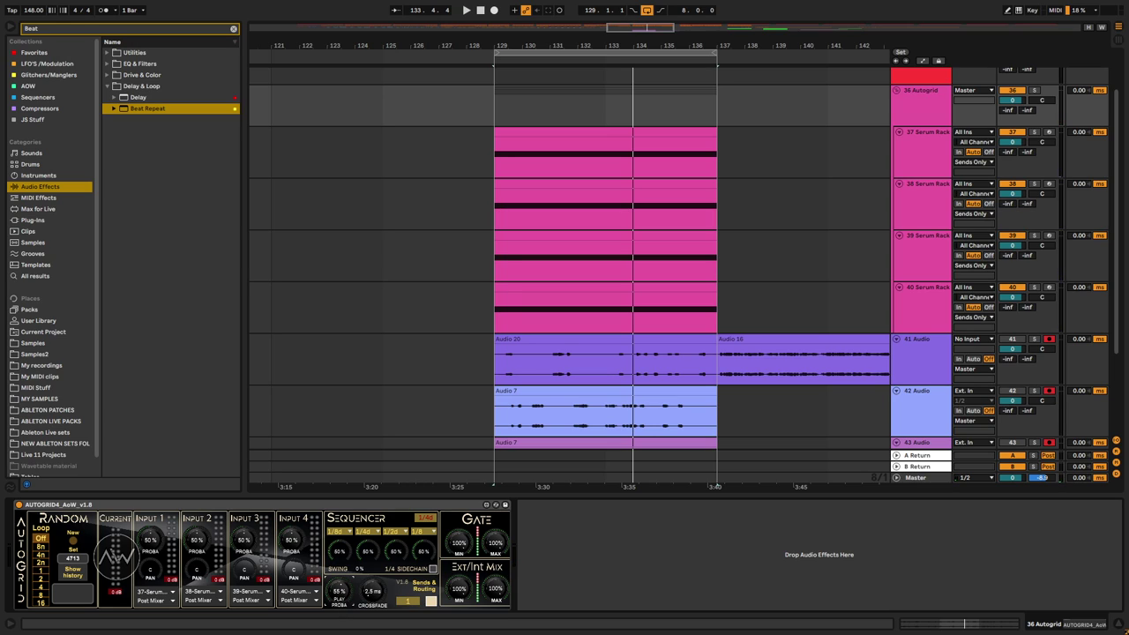
{"action": "key", "text": "space"}
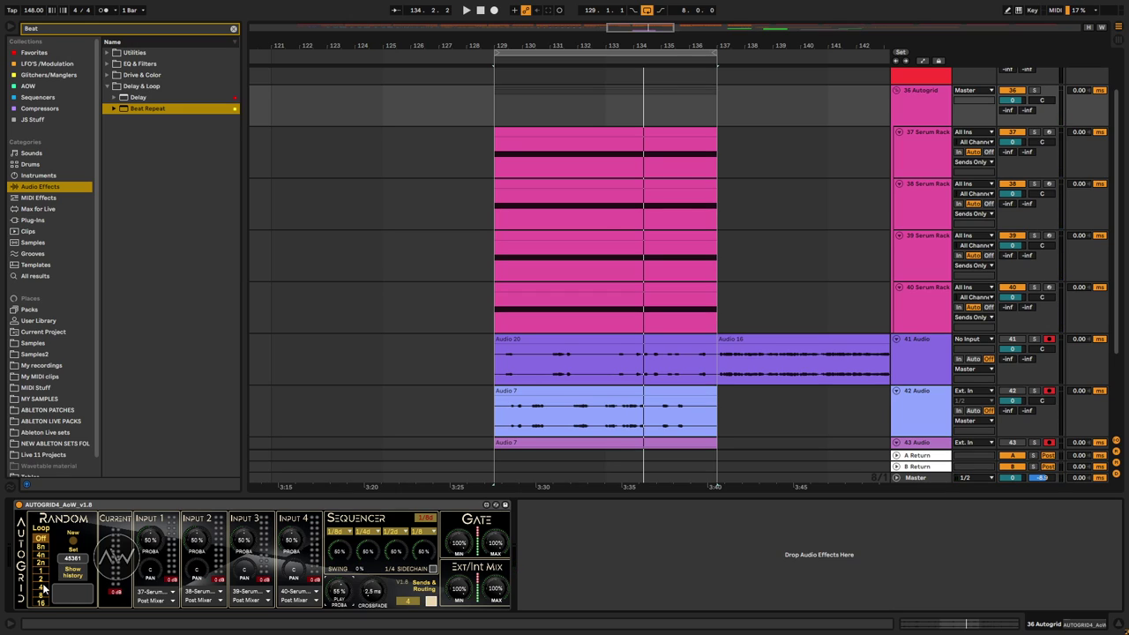
Set the Random loop length to 4 and to 1, and audition Play Proba at 100%, 0% and 99%.
{"action": "key", "text": "space"}
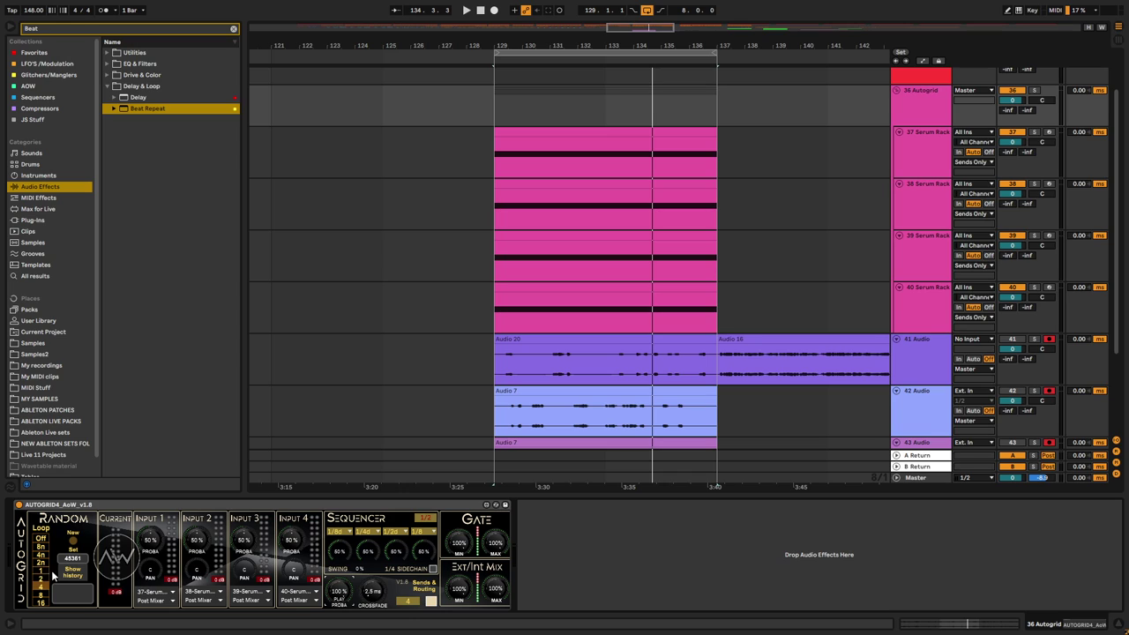
{"action": "key", "text": "space"}
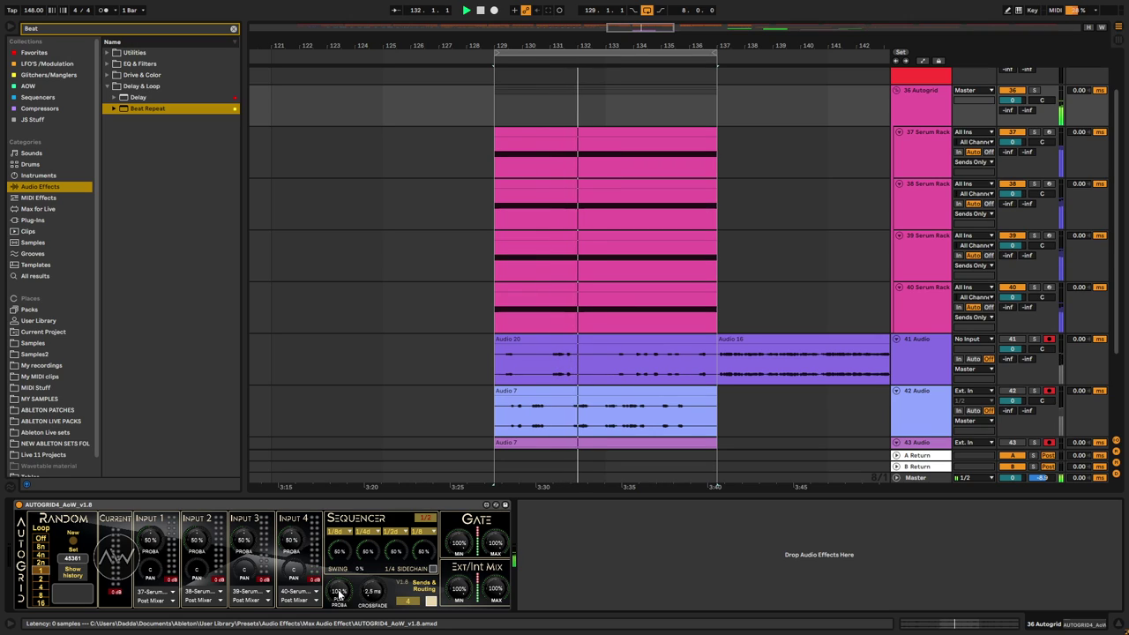
{"action": "left_click_drag", "start_coordinate": [339, 595], "coordinate": [338, 595]}
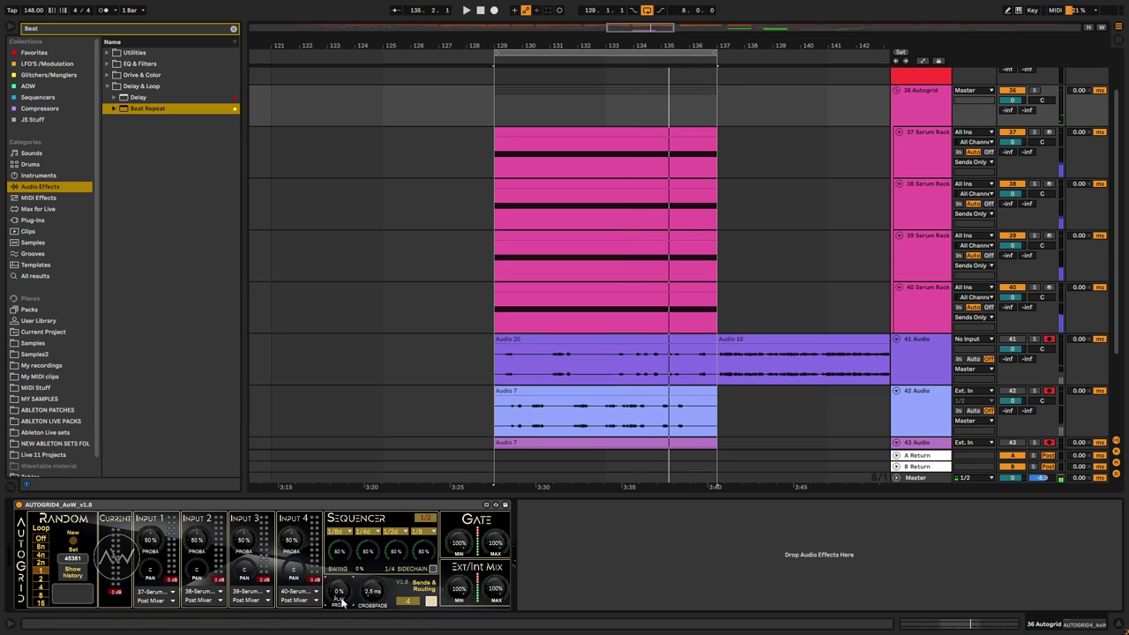
{"action": "key", "text": "space"}
{"action": "left_click_drag", "start_coordinate": [339, 595], "coordinate": [338, 595]}
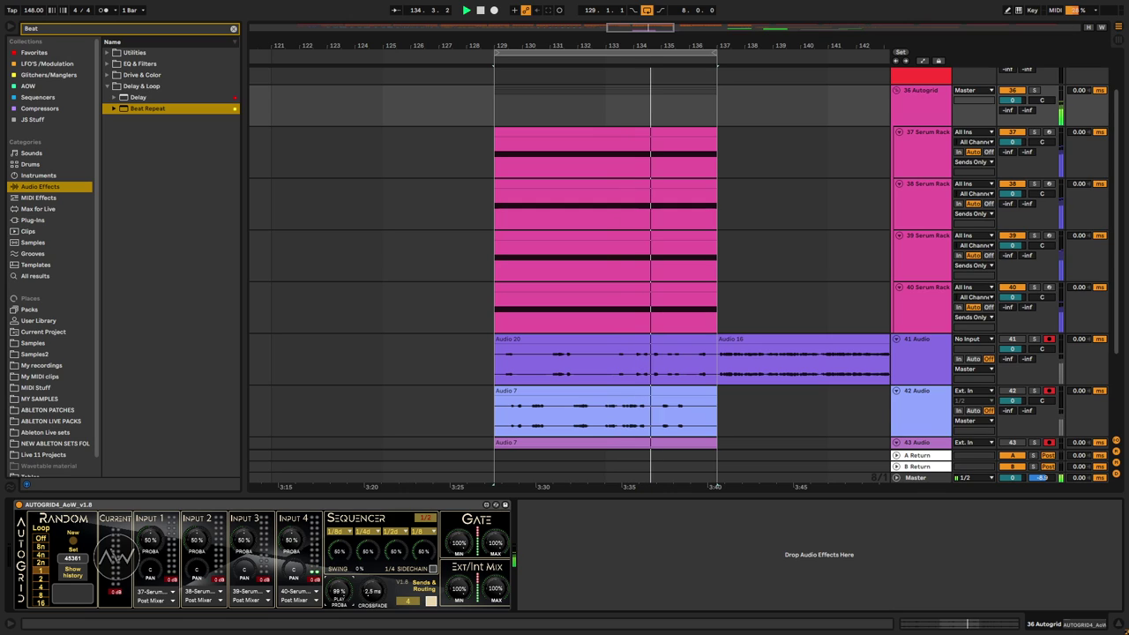
Set the Random loop length to 8 and audition Play Proba at 72% and 83% before setting it to 100%.
{"action": "left_click", "coordinate": [45, 580]}
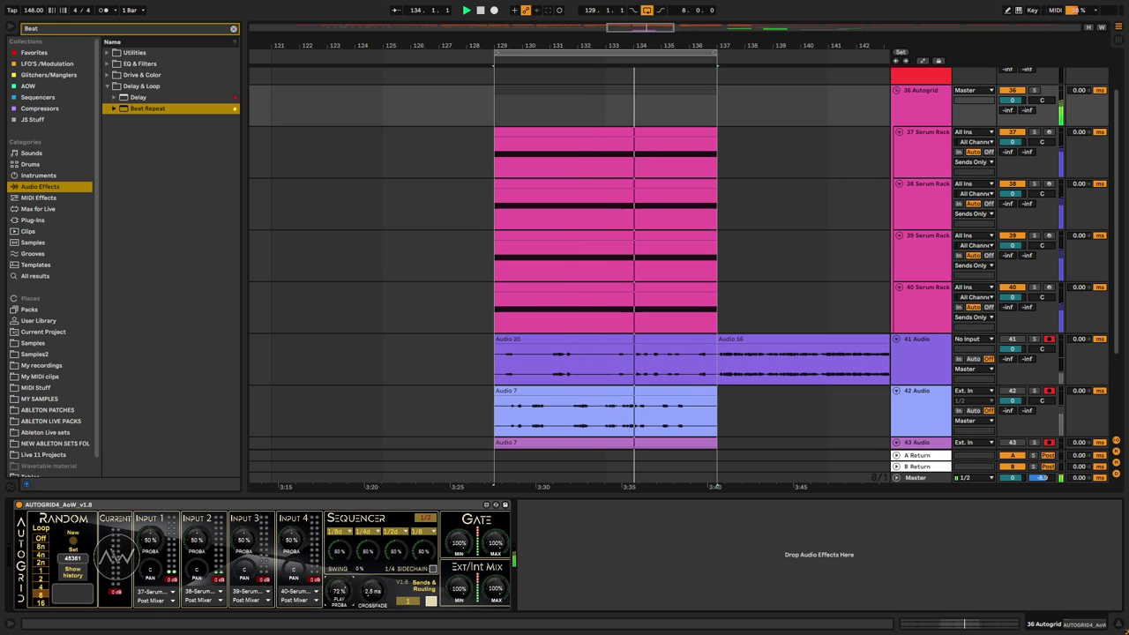
{"action": "left_click_drag", "start_coordinate": [339, 592], "coordinate": [347, 605]}
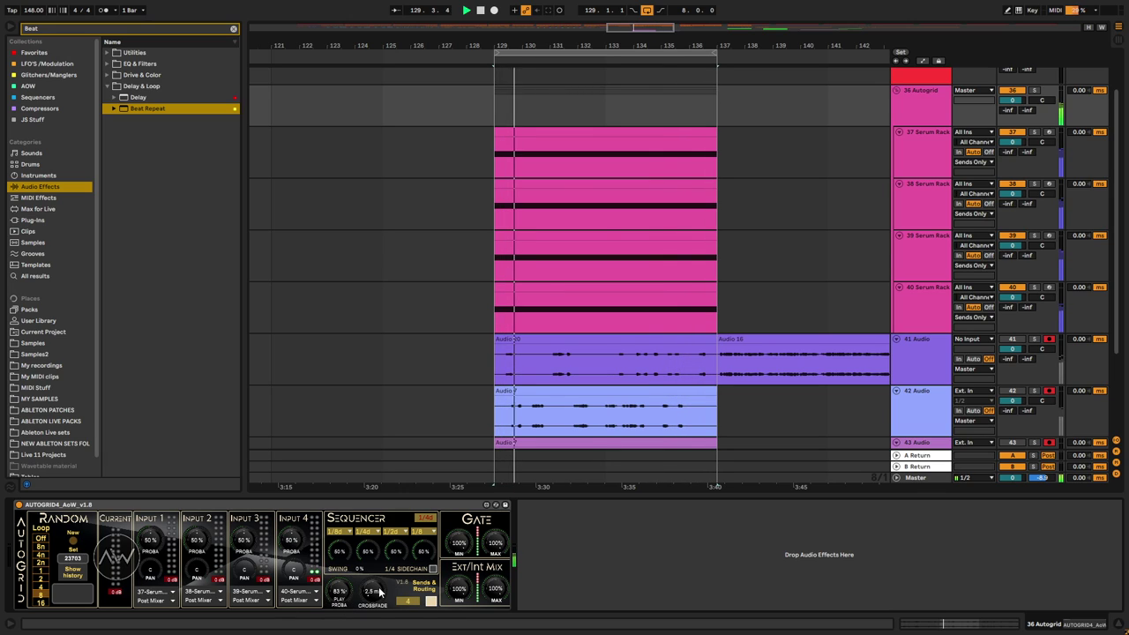
{"action": "left_click_drag", "start_coordinate": [384, 594], "coordinate": [360, 588]}
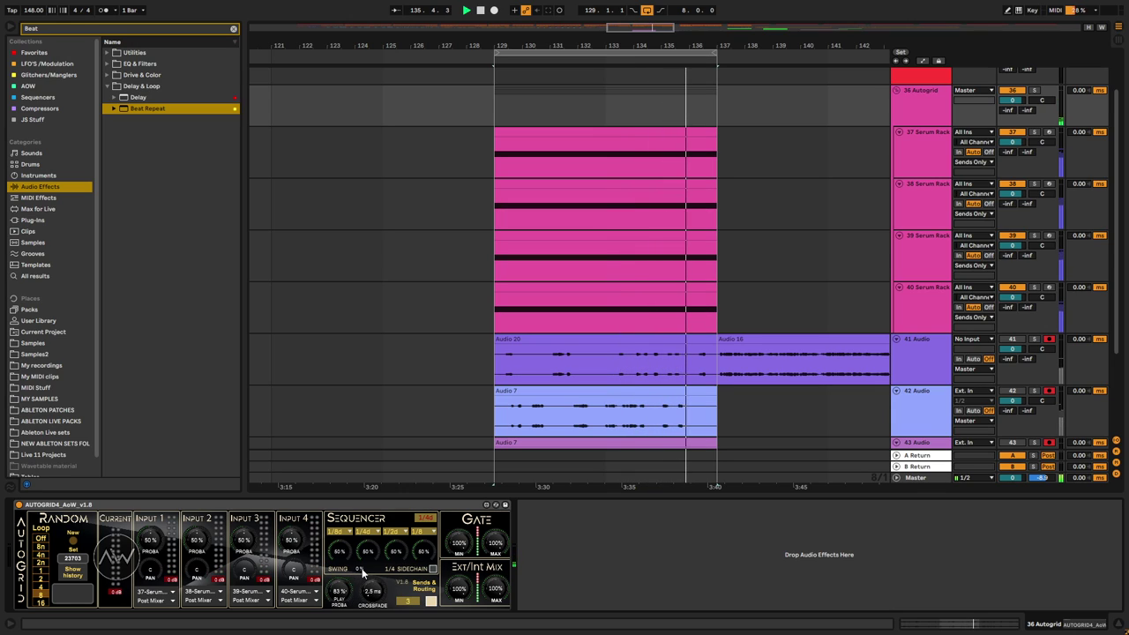
{"action": "left_click_drag", "start_coordinate": [353, 596], "coordinate": [352, 588]}
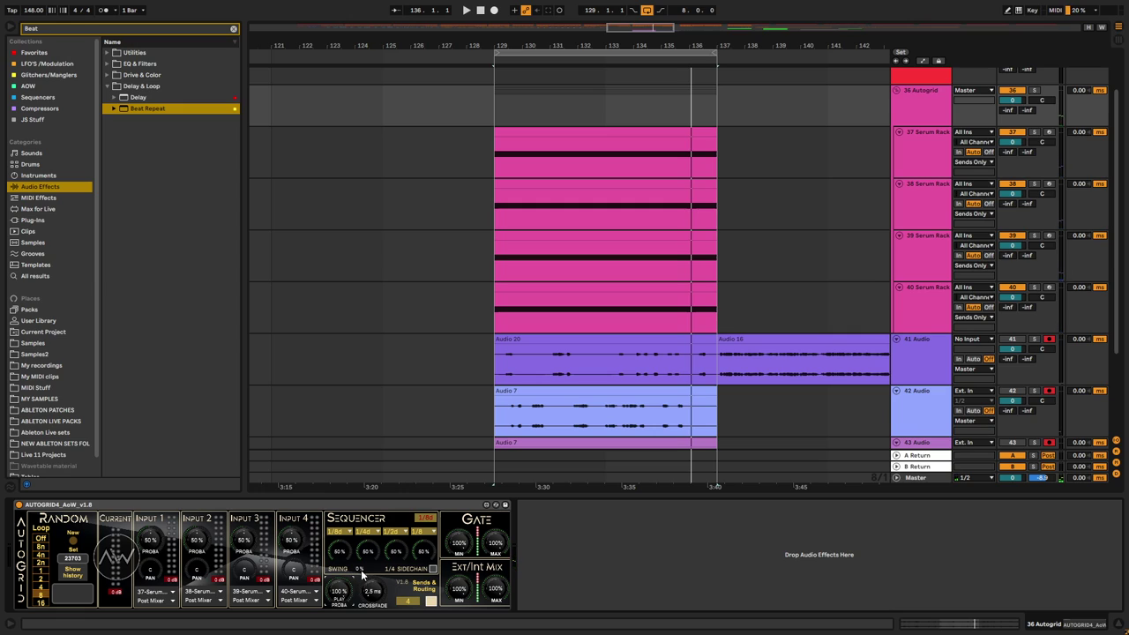
Raise the sequencer's swing to 21% and on to about 76% during playback.
{"action": "key", "text": "space"}
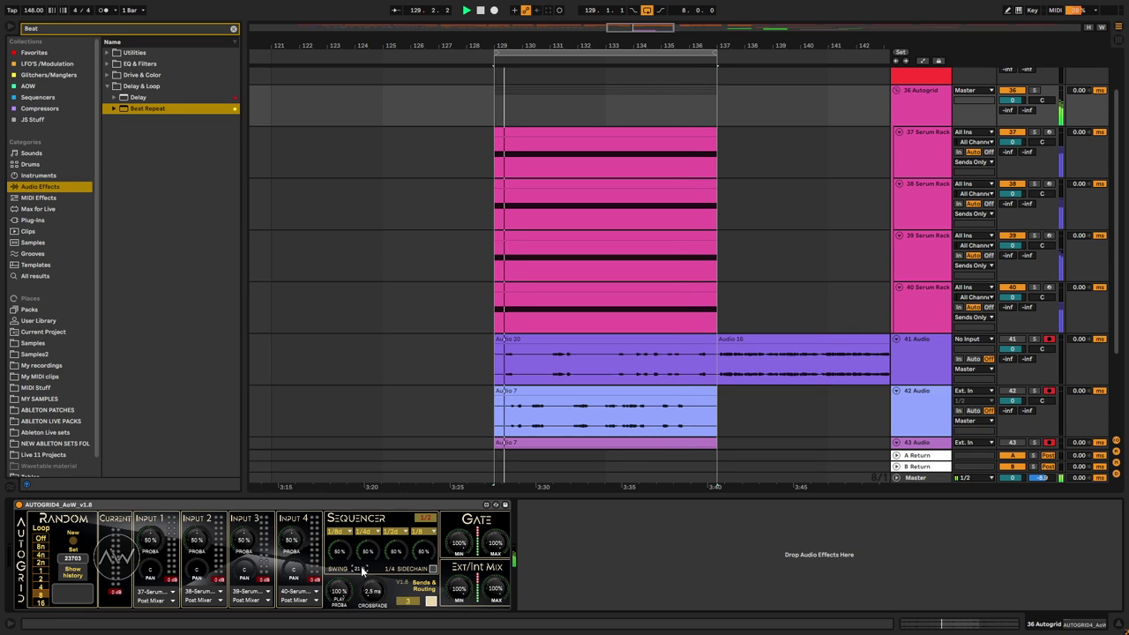
{"action": "left_click_drag", "start_coordinate": [360, 567], "coordinate": [361, 529]}
{"action": "left_click_drag", "start_coordinate": [360, 568], "coordinate": [361, 579]}
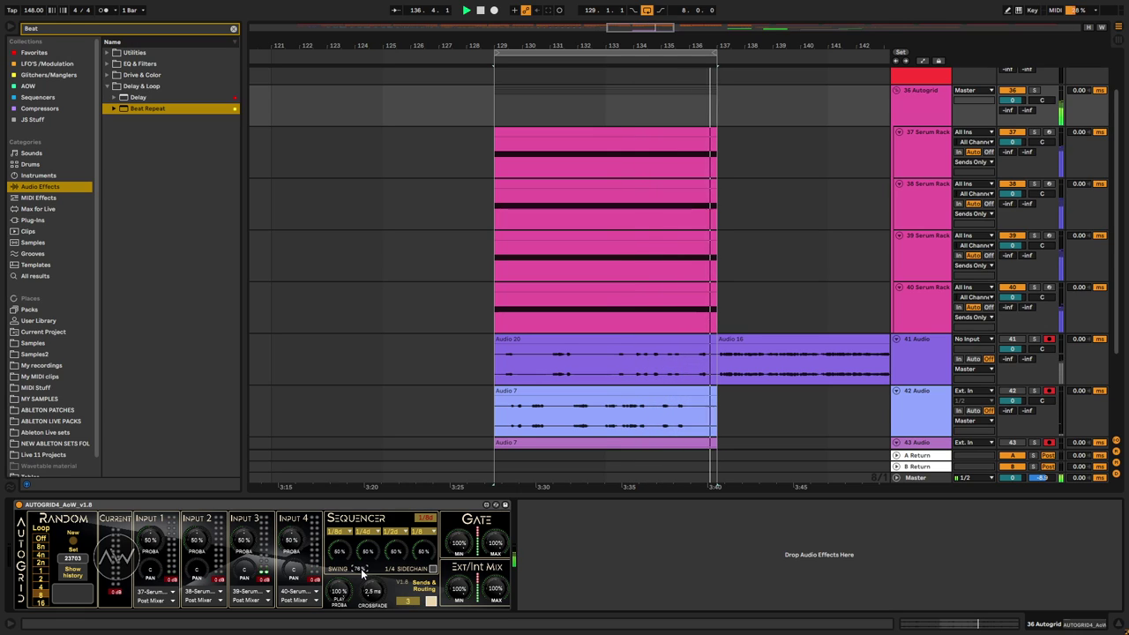
Turn the Random loop off and set the sequencer's swing to 100%.
{"action": "left_click", "coordinate": [44, 547]}
{"action": "left_click", "coordinate": [40, 538]}
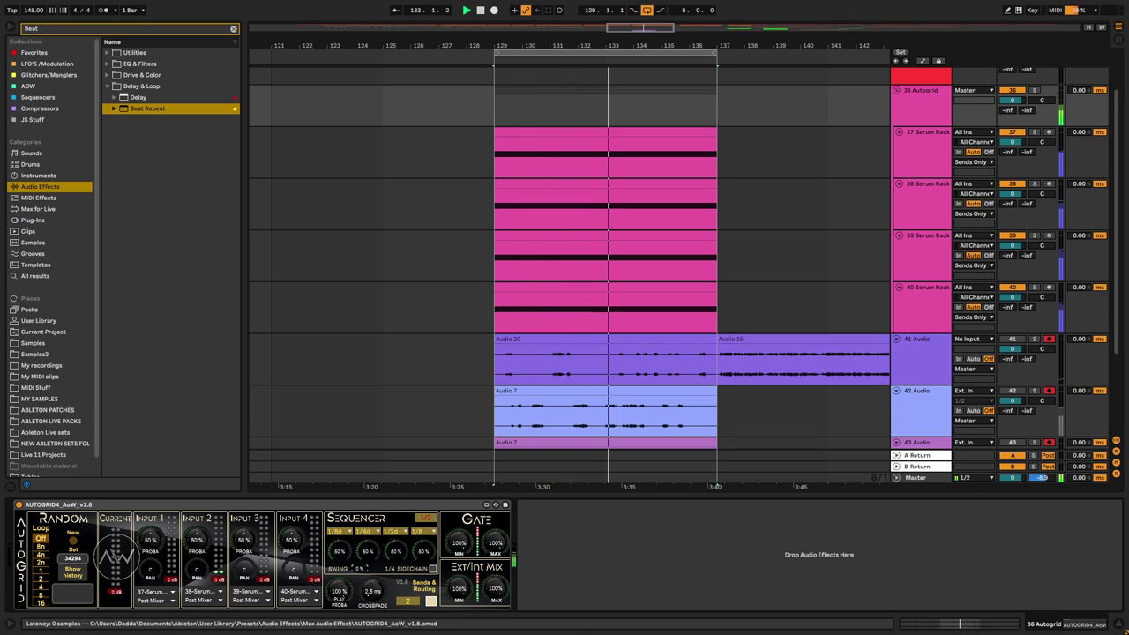
{"action": "left_click_drag", "start_coordinate": [357, 569], "coordinate": [361, 529]}
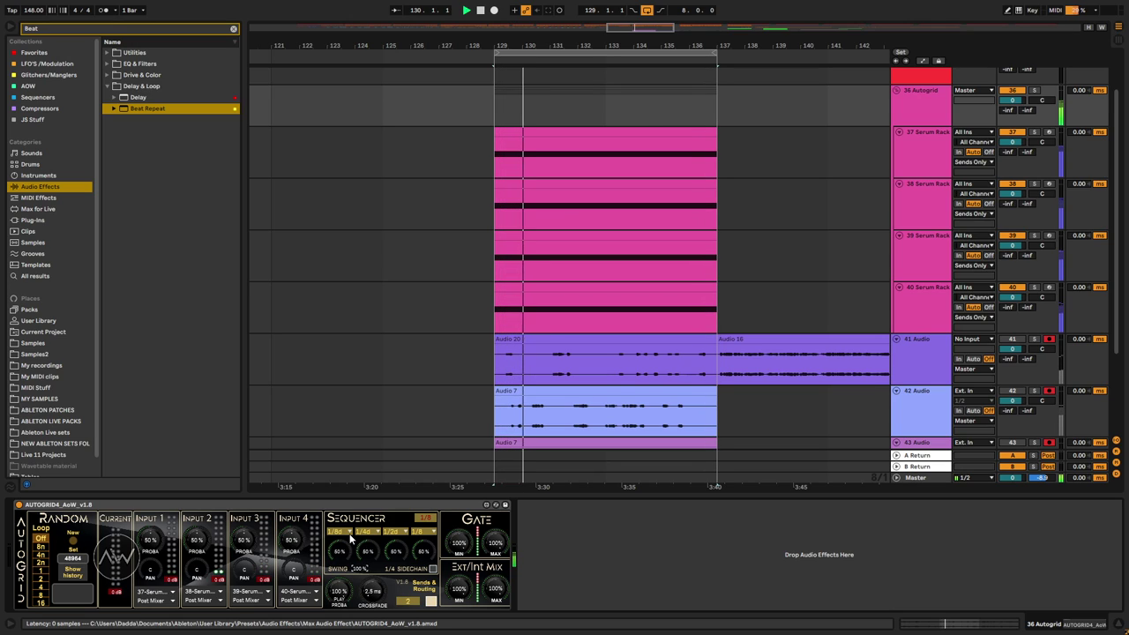
Set the four sequencer divisions to 1/16, 1/8, 1/8 and 1/4, and play back the faster grid.
{"action": "left_click", "coordinate": [349, 532]}
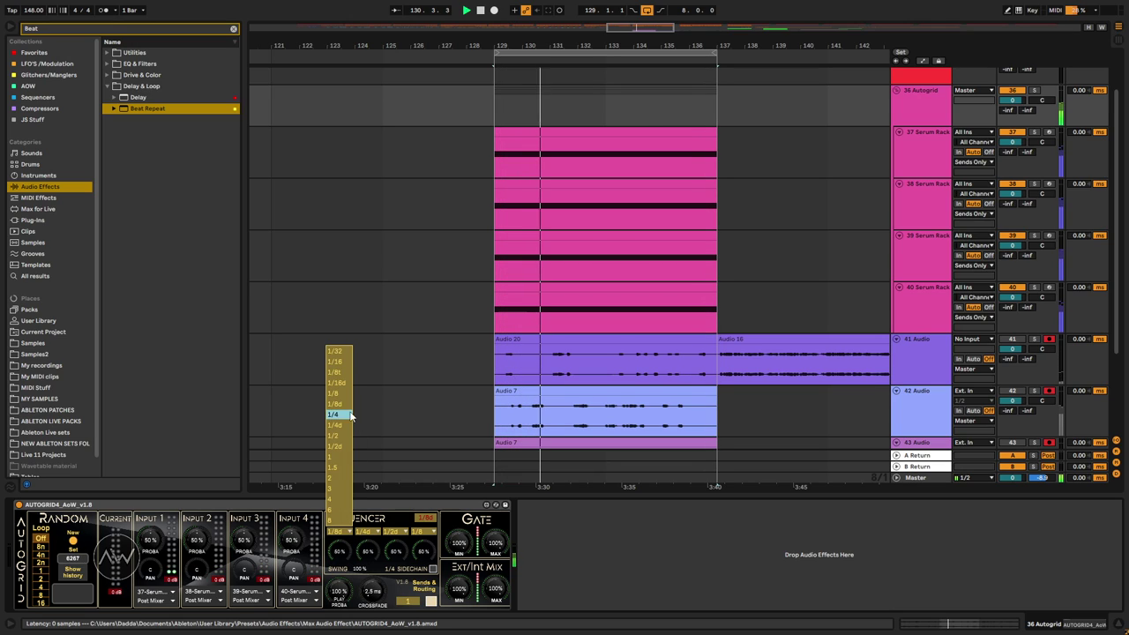
{"action": "left_click", "coordinate": [338, 362]}
{"action": "left_click", "coordinate": [369, 532]}
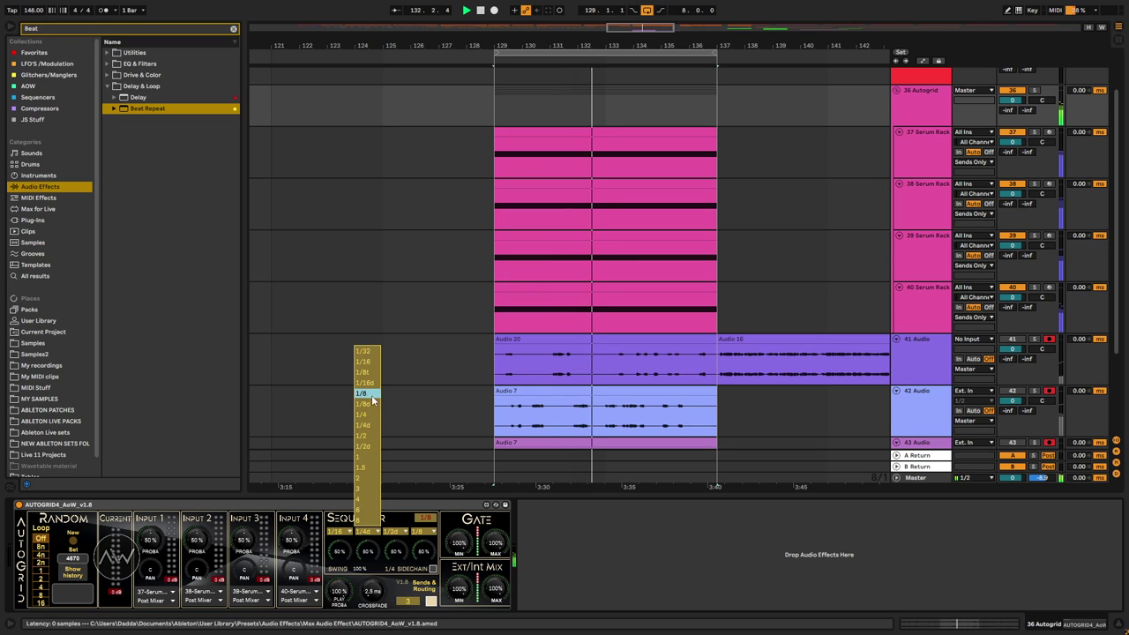
{"action": "left_click", "coordinate": [368, 394]}
{"action": "left_click", "coordinate": [395, 532]}
{"action": "left_click", "coordinate": [389, 393]}
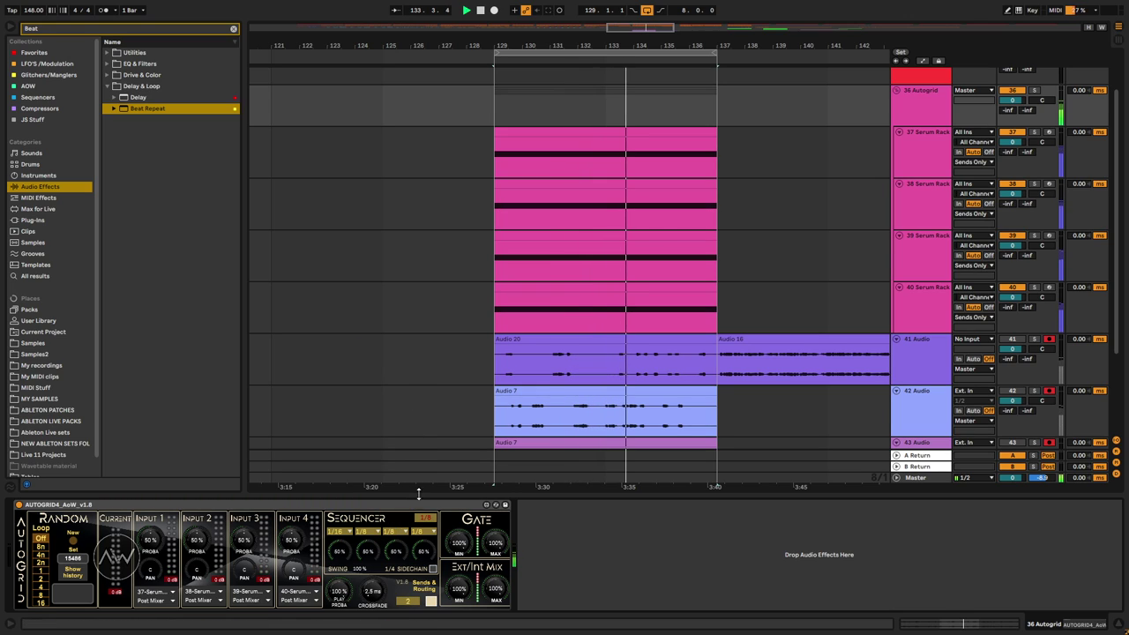
{"action": "left_click", "coordinate": [422, 532]}
{"action": "left_click", "coordinate": [430, 416]}
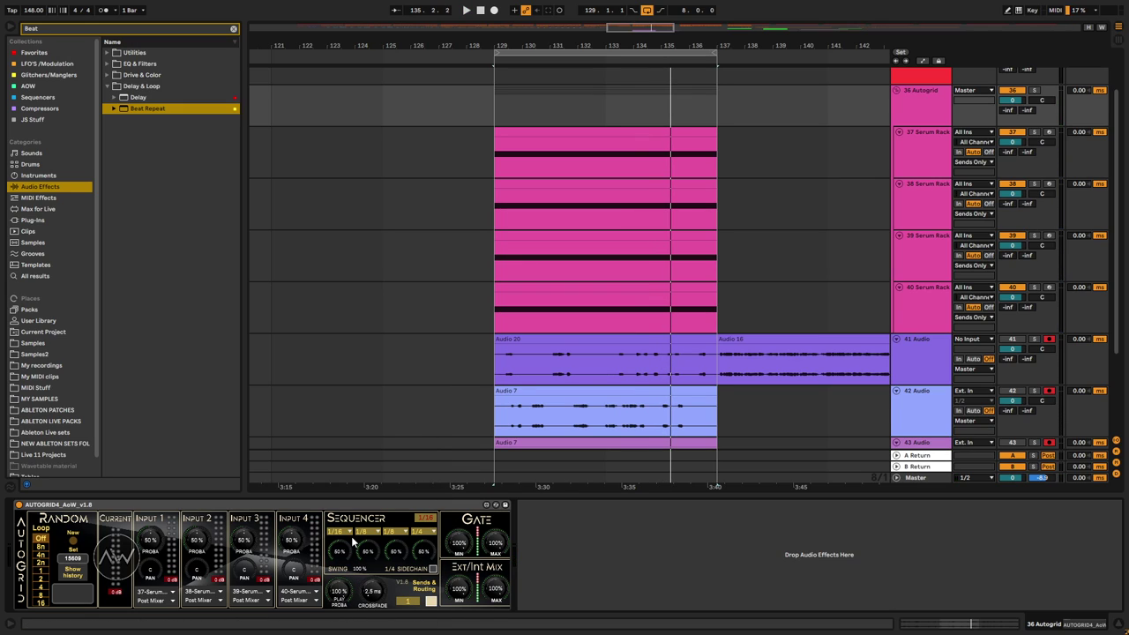
{"action": "key", "text": "space"}
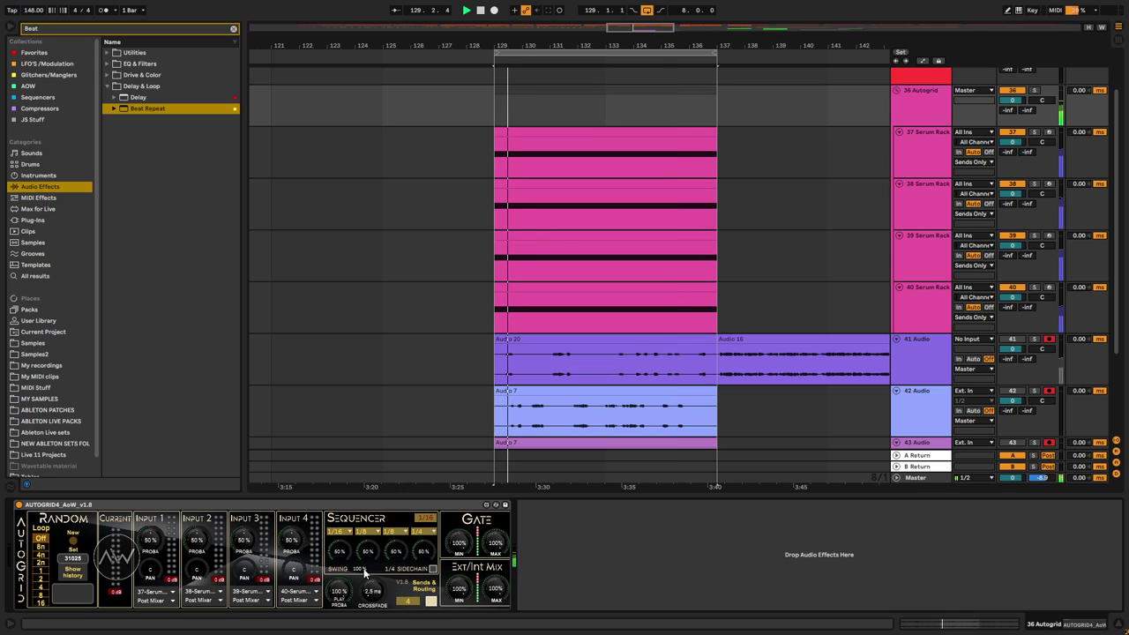